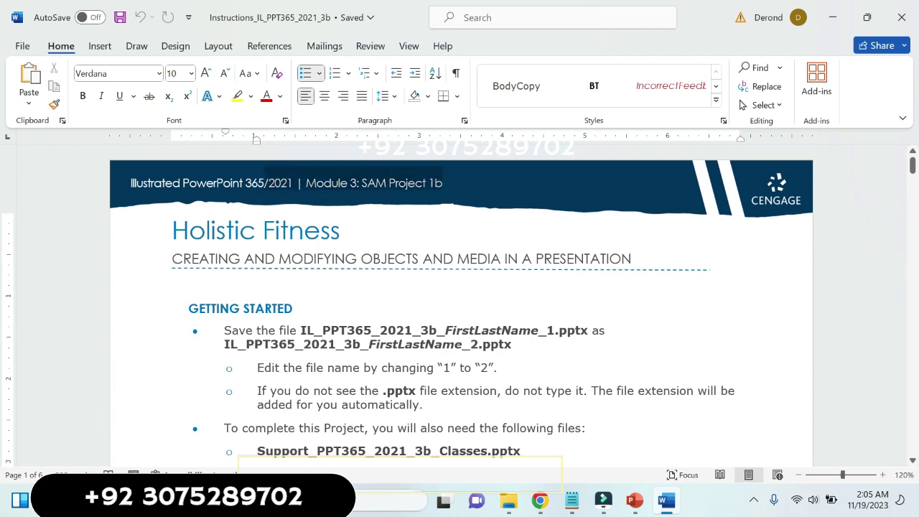
- Highlight the Module 3 header line in red
{"action": "left_click_drag", "start_coordinate": [183, 183], "coordinate": [151, 185]}
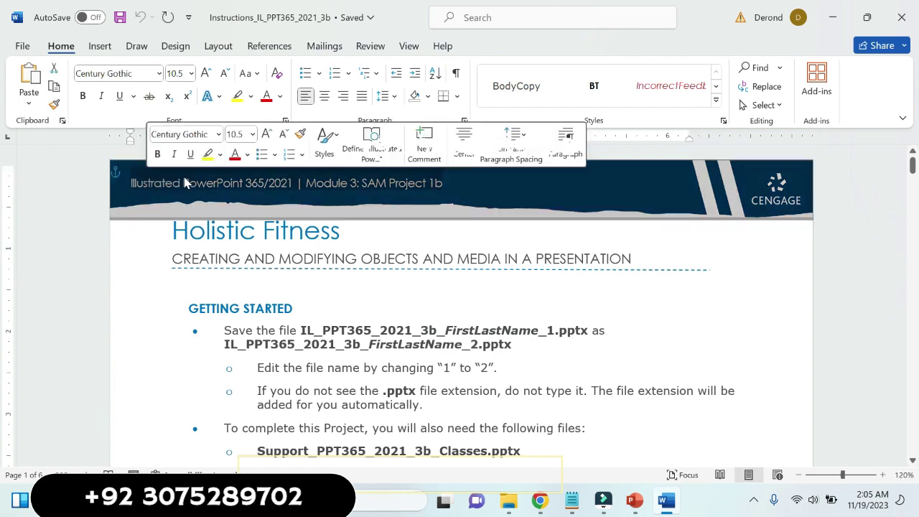
{"action": "left_click", "coordinate": [225, 157]}
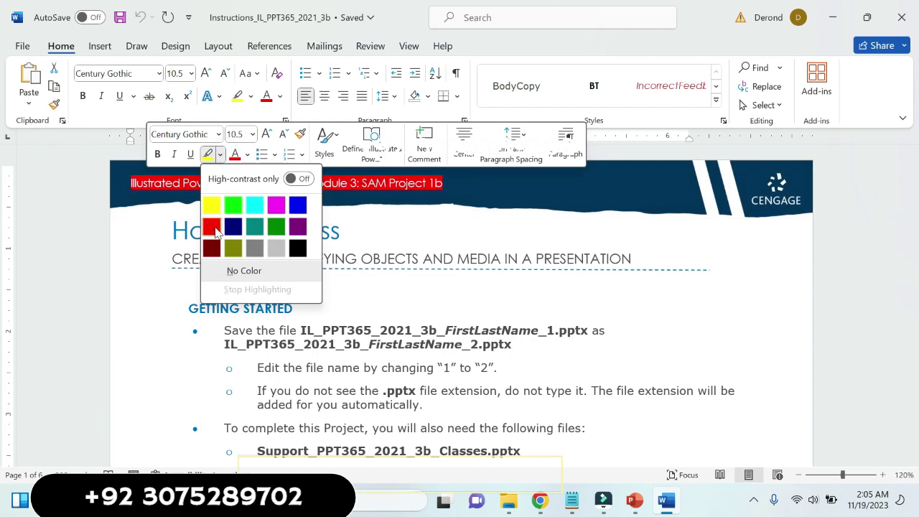
{"action": "left_click", "coordinate": [215, 226]}
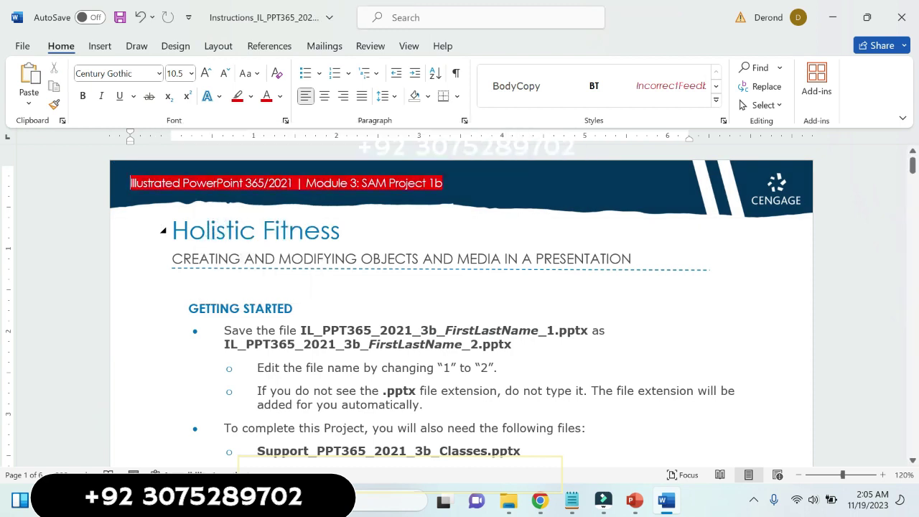
- Highlight the 'Holistic Fitness' title and the 'CREATING AND MODIFYING OBJECTS…' subtitle in yellow
{"action": "left_click_drag", "start_coordinate": [169, 230], "coordinate": [358, 232]}
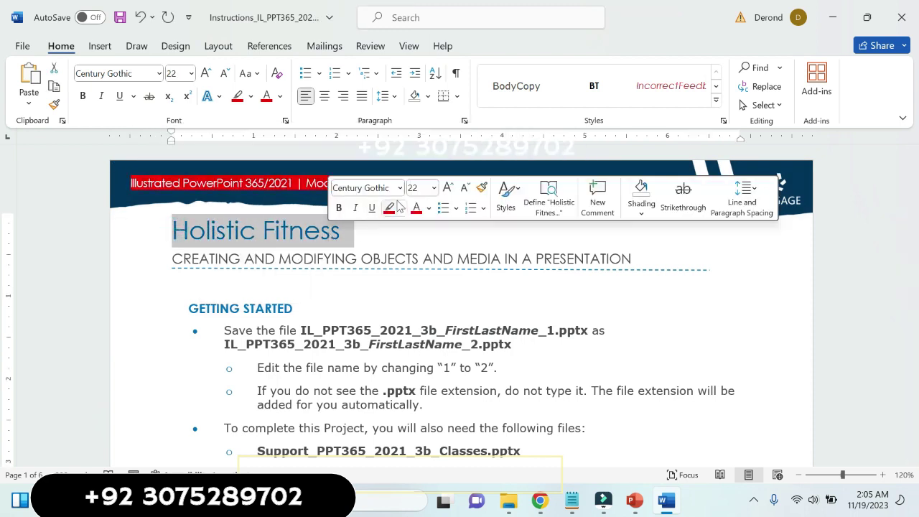
{"action": "left_click", "coordinate": [403, 208]}
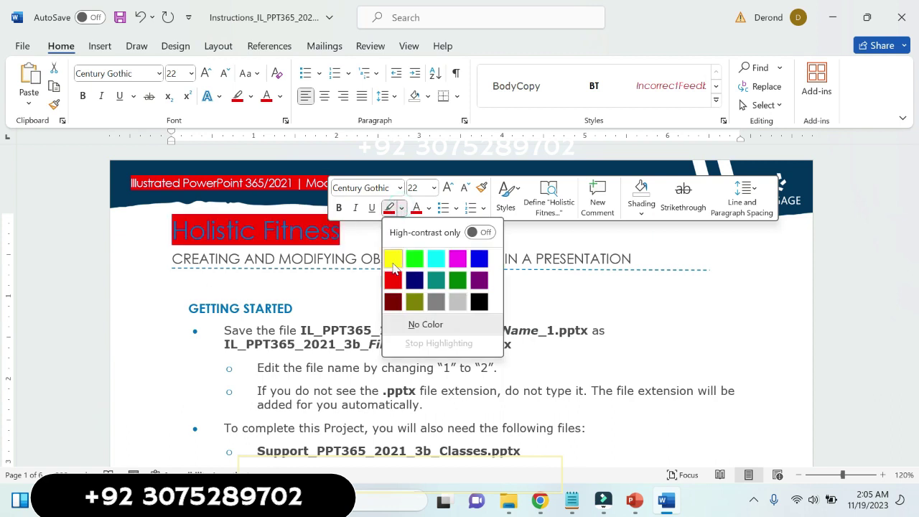
{"action": "left_click", "coordinate": [392, 260]}
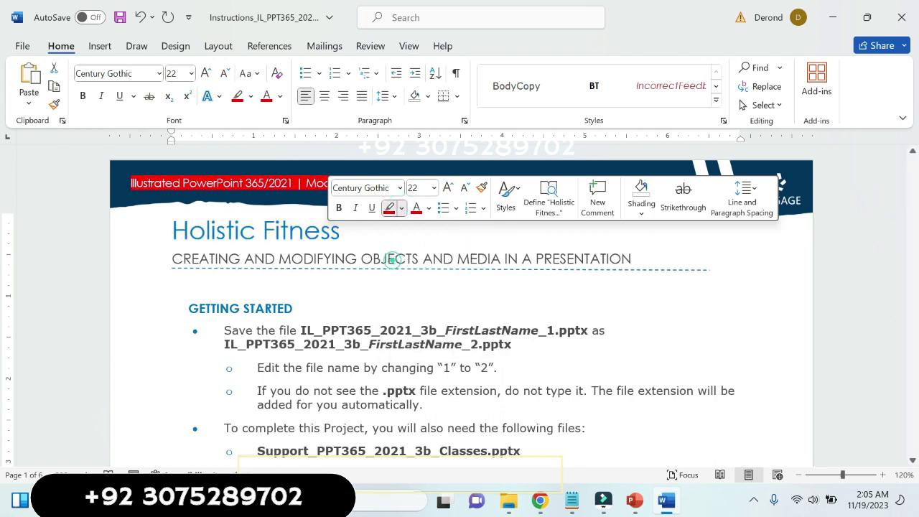
{"action": "left_click", "coordinate": [176, 257], "text": "shift"}
{"action": "left_click_drag", "start_coordinate": [176, 257], "coordinate": [632, 260]}
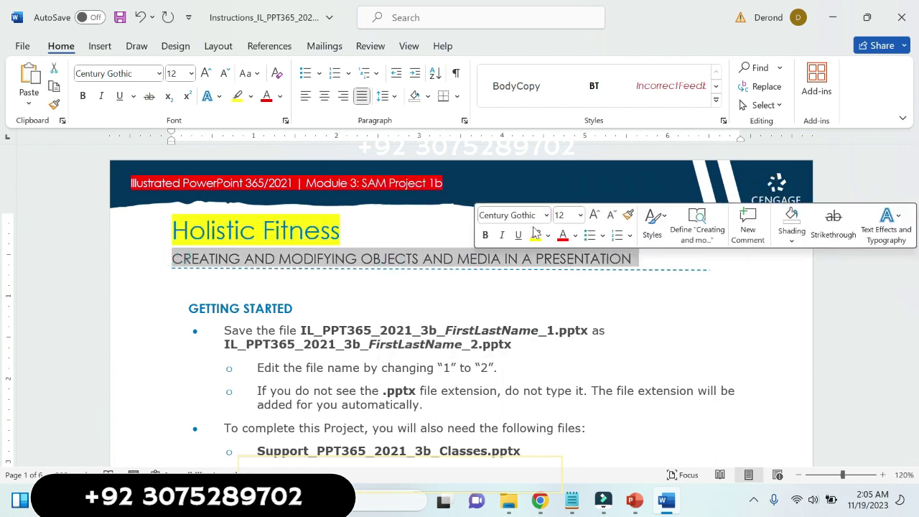
{"action": "left_click", "coordinate": [535, 235]}
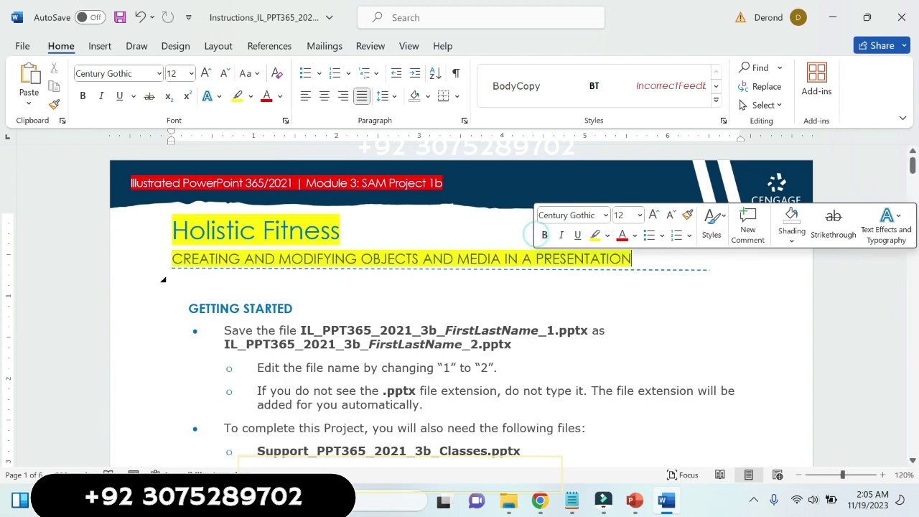
{"action": "scroll", "coordinate": [311, 194], "scroll_direction": "up", "scroll_amount": 2, "text": "ctrl"}
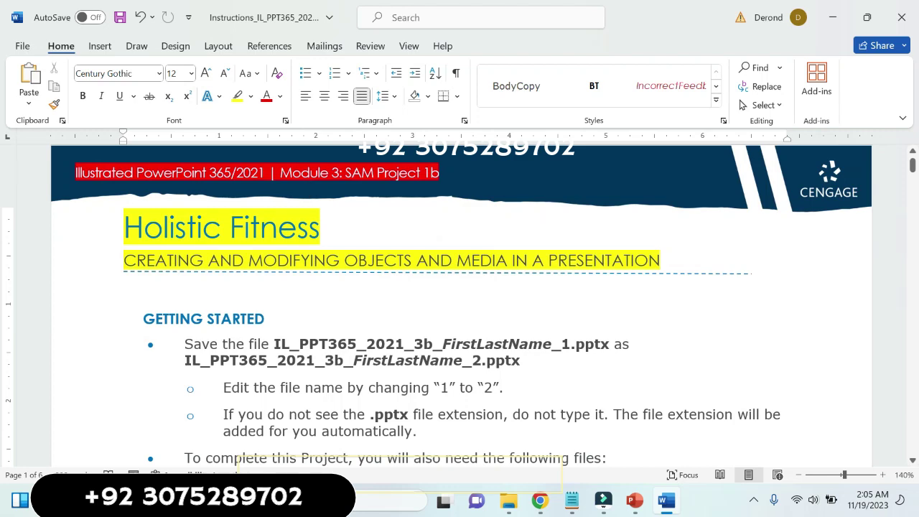
- Highlight the Getting Started instructions in yellow
{"action": "left_click", "coordinate": [282, 199]}
{"action": "scroll", "coordinate": [282, 199], "scroll_direction": "down", "scroll_amount": 2, "text": "ctrl"}
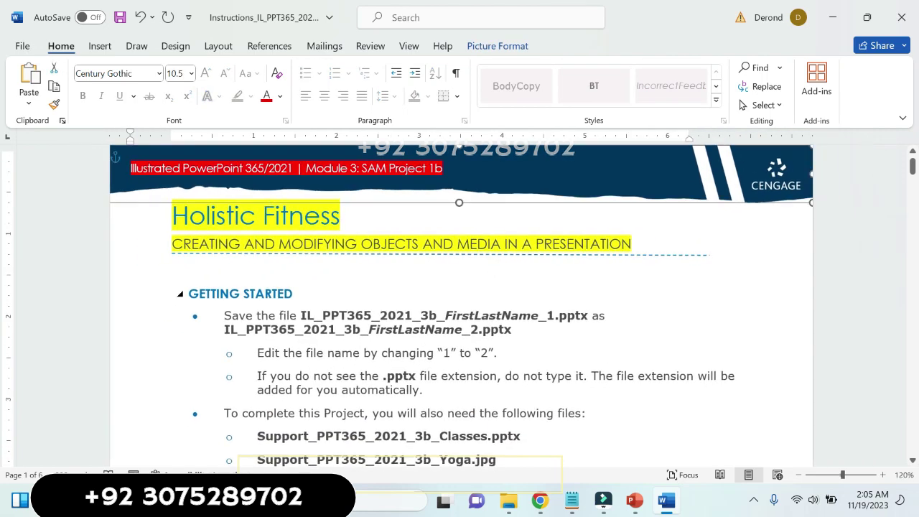
{"action": "left_click_drag", "start_coordinate": [224, 315], "coordinate": [216, 460]}
{"action": "scroll", "coordinate": [459, 306], "scroll_direction": "down", "scroll_amount": 3}
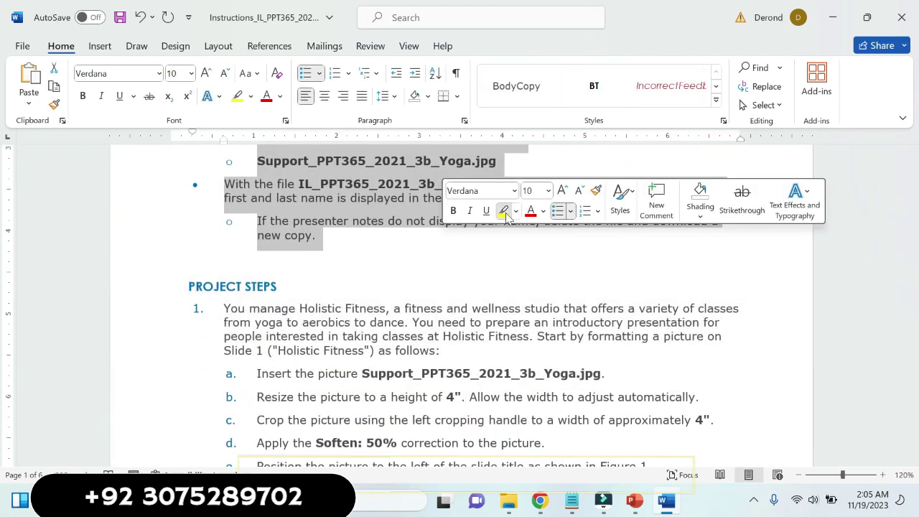
{"action": "left_click", "coordinate": [504, 211]}
{"action": "left_click", "coordinate": [529, 280]}
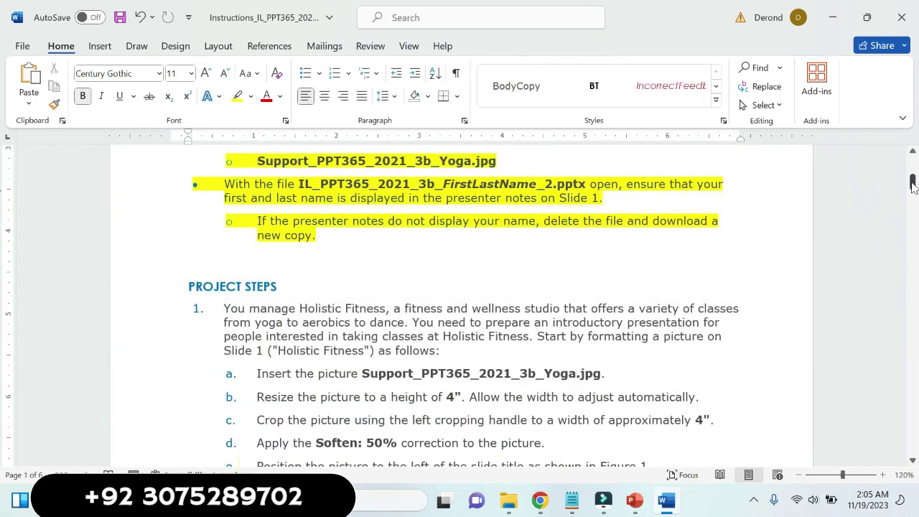
{"action": "left_click_drag", "start_coordinate": [912, 183], "coordinate": [915, 191]}
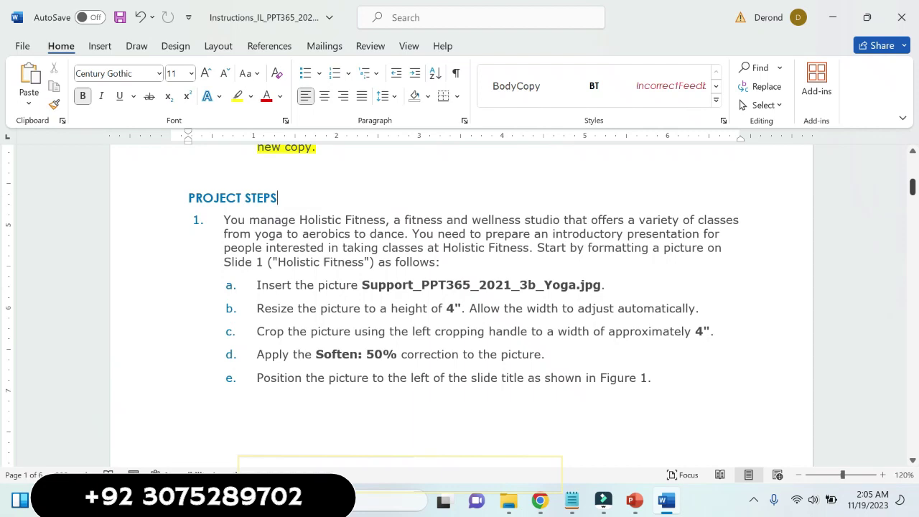
- Highlight the whole of project step 1 in bright green
{"action": "left_click_drag", "start_coordinate": [222, 220], "coordinate": [439, 262]}
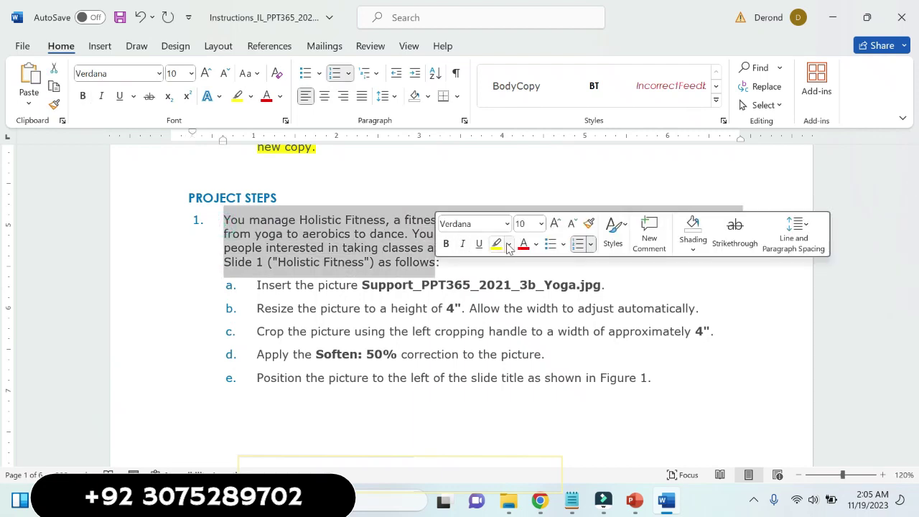
{"action": "left_click", "coordinate": [509, 246]}
{"action": "left_click", "coordinate": [522, 292]}
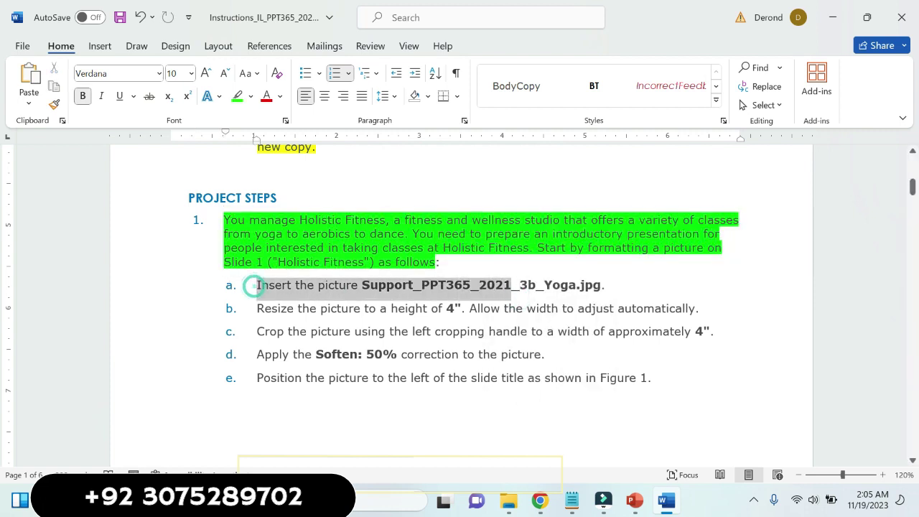
- Highlight line a in yellow and its words 'Insert the picture' in turquoise
{"action": "left_click_drag", "start_coordinate": [255, 285], "coordinate": [607, 286]}
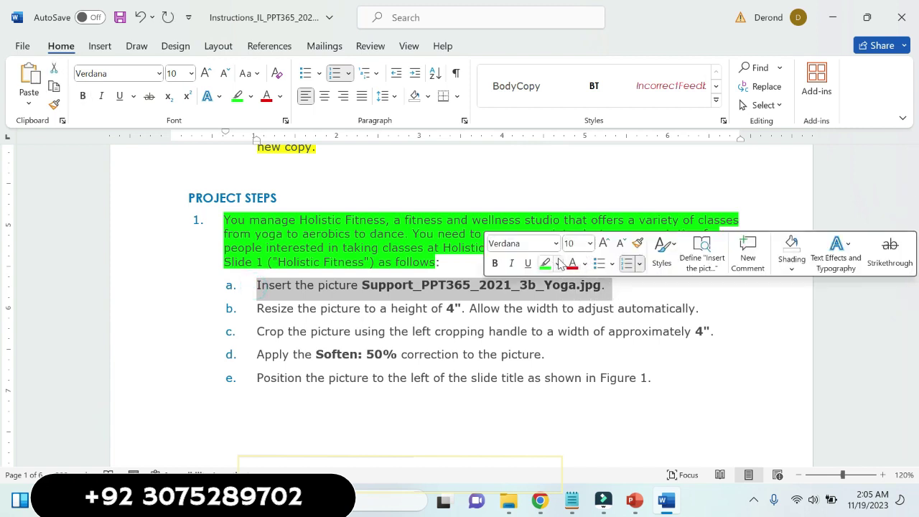
{"action": "left_click", "coordinate": [558, 263]}
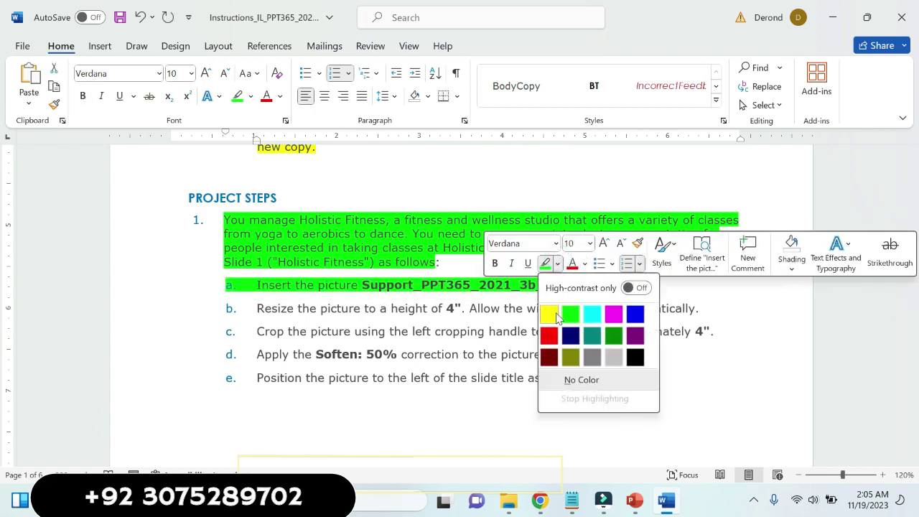
{"action": "left_click", "coordinate": [558, 318]}
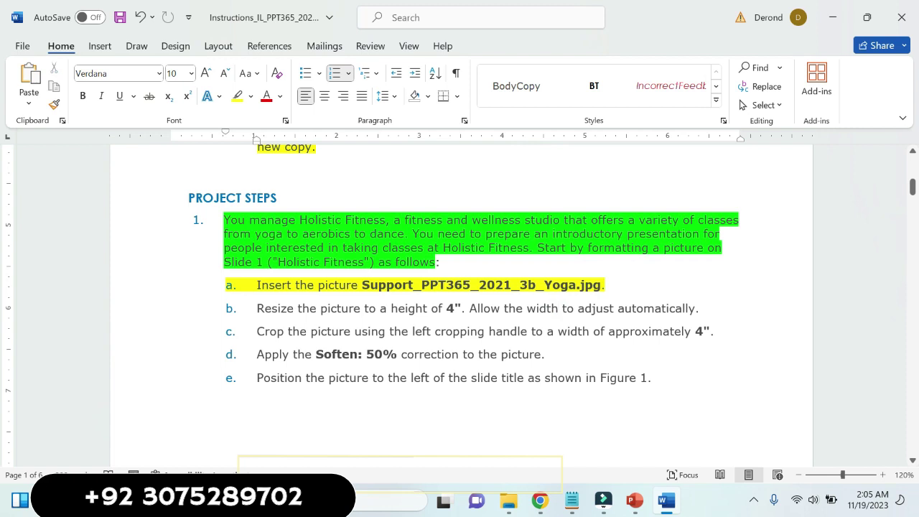
{"action": "left_click_drag", "start_coordinate": [362, 285], "coordinate": [289, 287]}
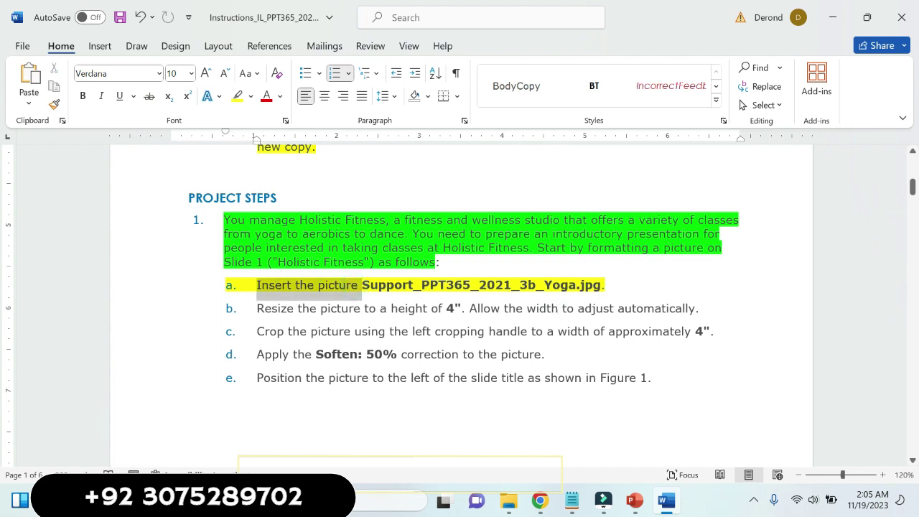
{"action": "left_click", "coordinate": [352, 258]}
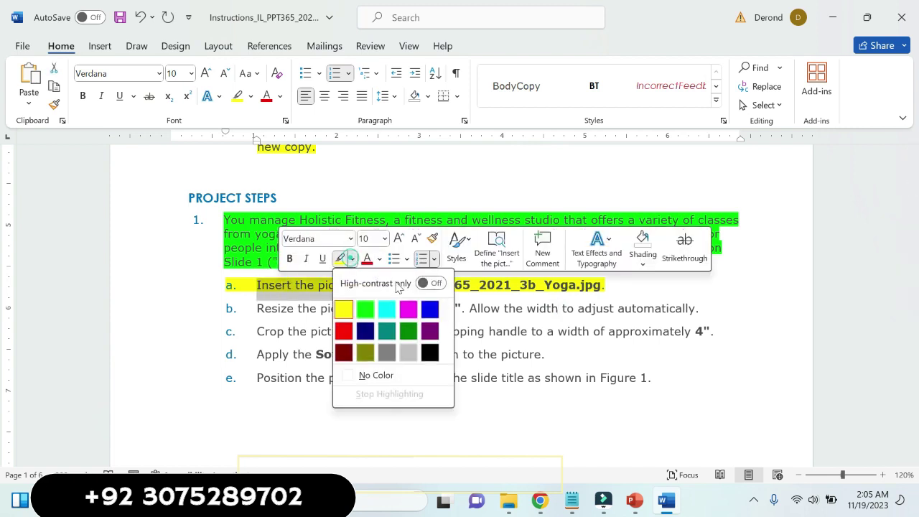
{"action": "left_click", "coordinate": [387, 309]}
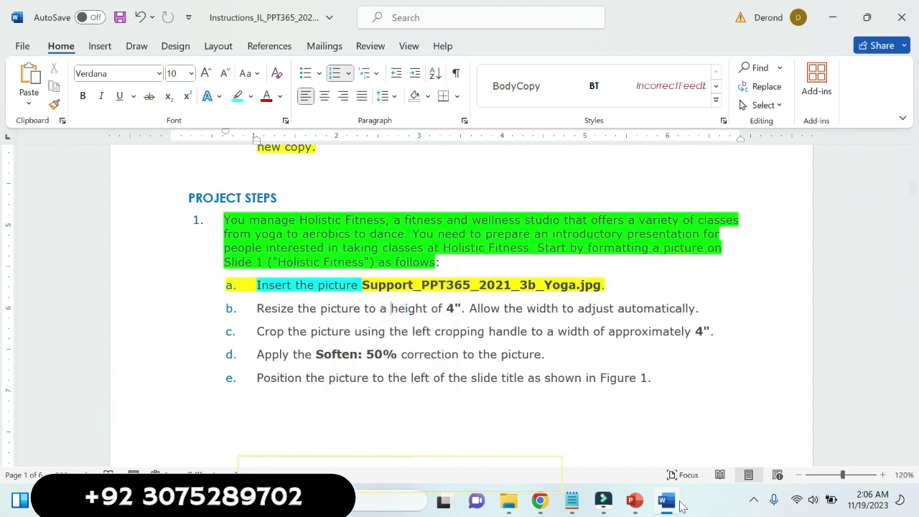
- Enable editing in the Holistic Fitness presentation and start inserting a picture from this device
{"action": "left_click", "coordinate": [636, 507]}
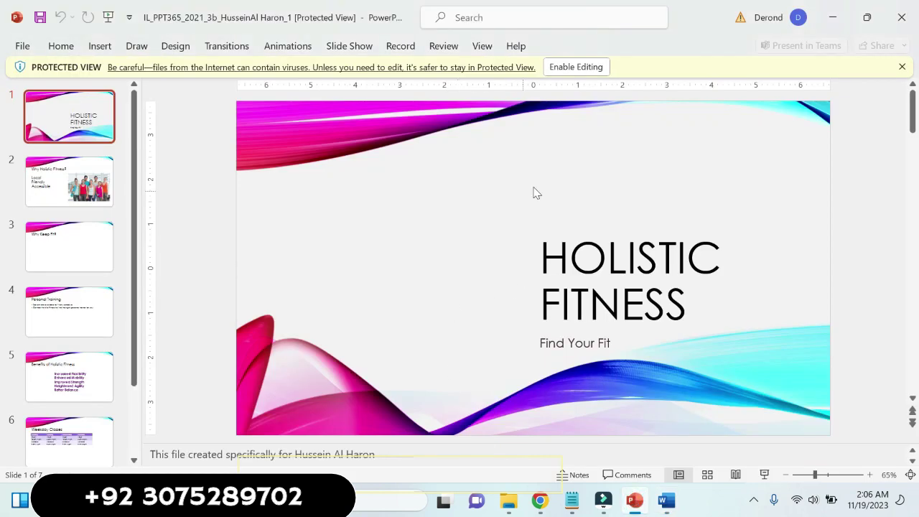
{"action": "left_click", "coordinate": [583, 67]}
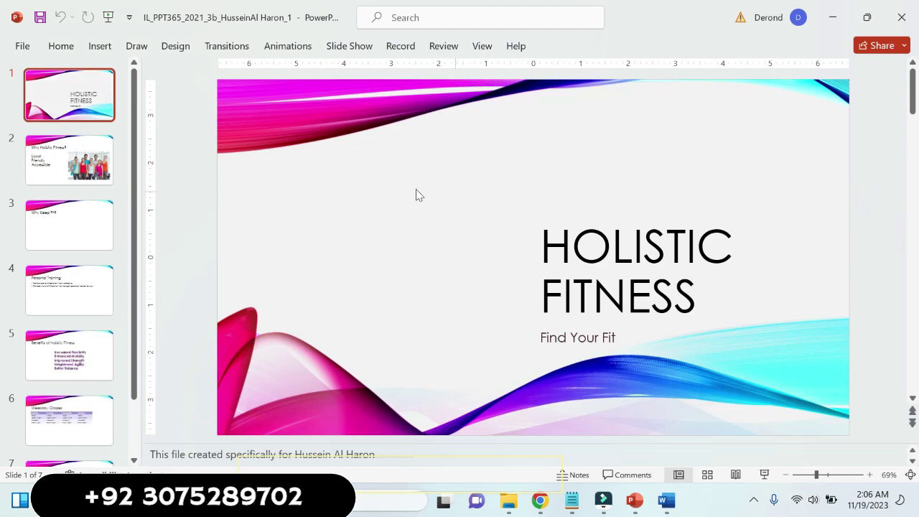
{"action": "left_click", "coordinate": [101, 46]}
{"action": "left_click", "coordinate": [113, 92]}
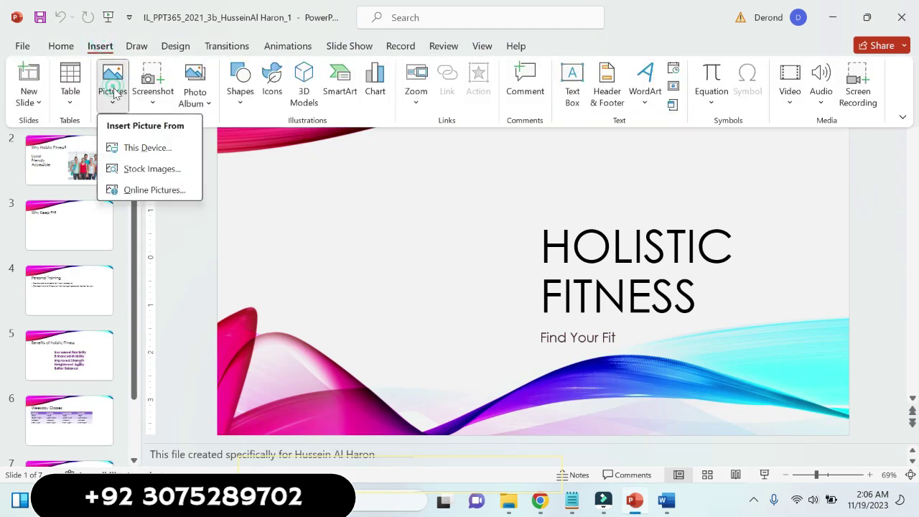
{"action": "left_click", "coordinate": [131, 149]}
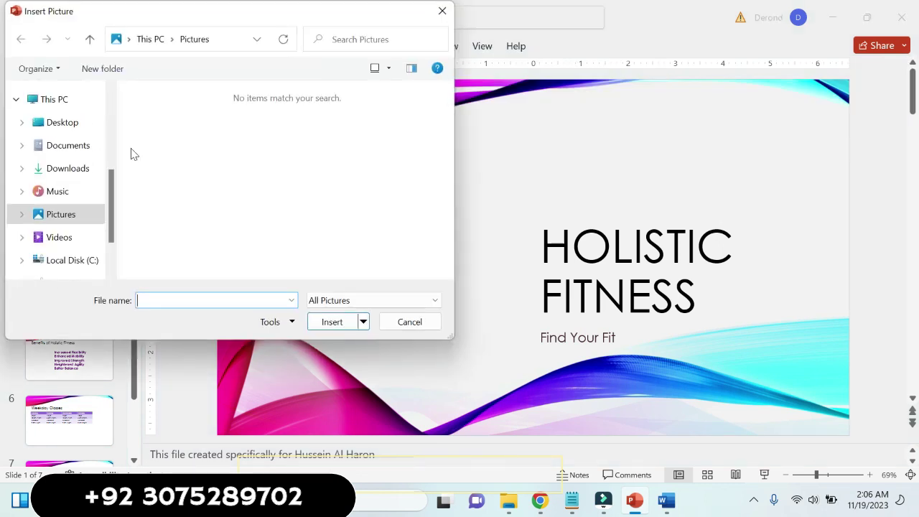
- Browse to the simnet folder on the New Volume (E:) drive
{"action": "scroll", "coordinate": [114, 260], "scroll_direction": "down", "scroll_amount": 1}
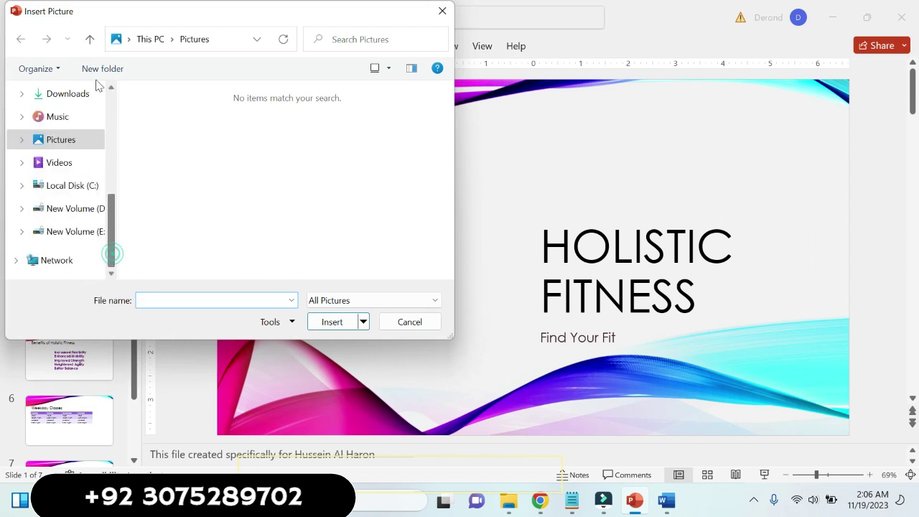
{"action": "left_click", "coordinate": [90, 39]}
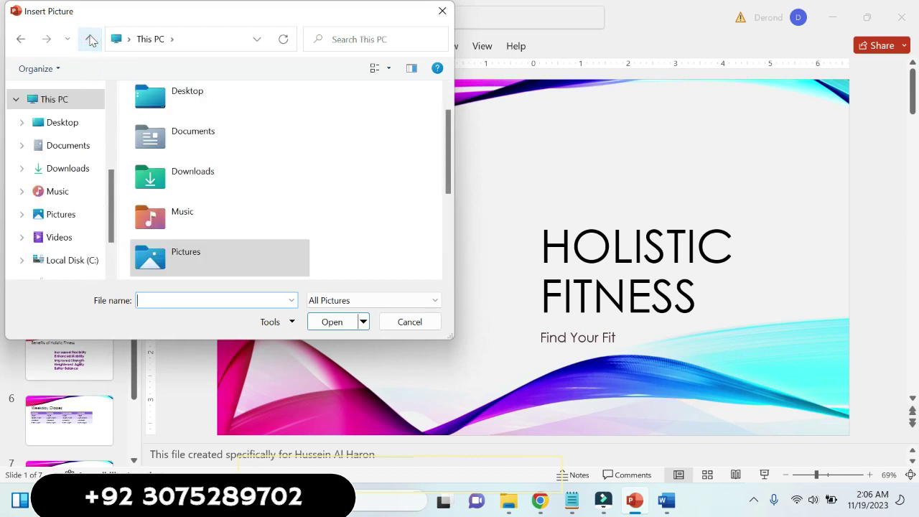
{"action": "scroll", "coordinate": [108, 255], "scroll_direction": "down", "scroll_amount": 3}
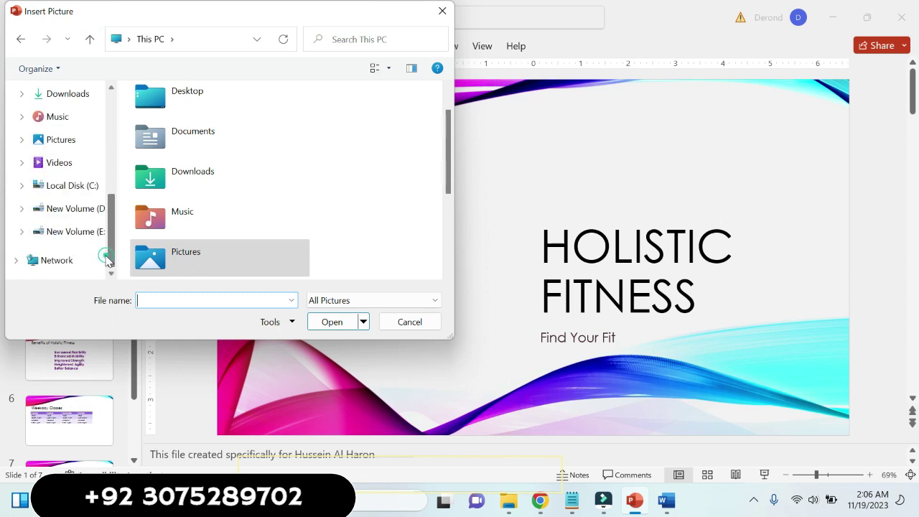
{"action": "left_click", "coordinate": [87, 234]}
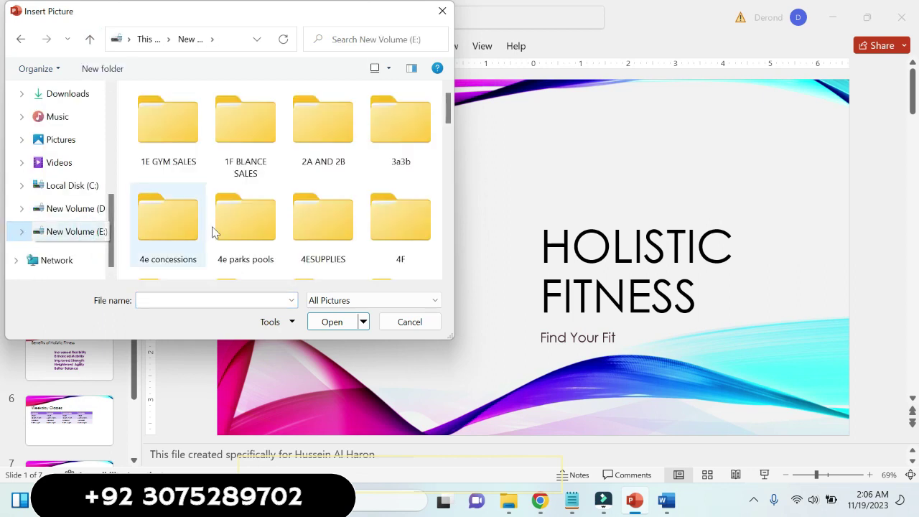
{"action": "scroll", "coordinate": [229, 226], "scroll_direction": "down", "scroll_amount": 2}
{"action": "scroll", "coordinate": [230, 226], "scroll_direction": "down", "scroll_amount": 2}
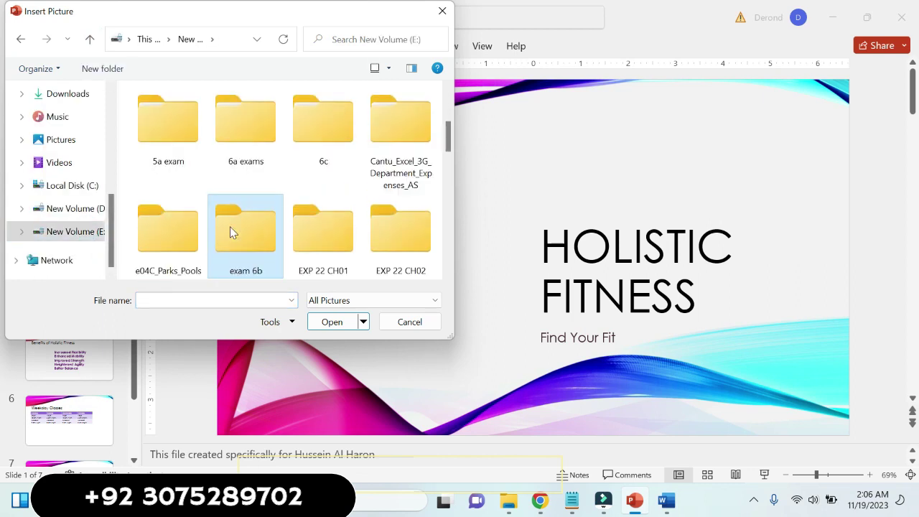
{"action": "scroll", "coordinate": [230, 226], "scroll_direction": "down", "scroll_amount": 3}
{"action": "scroll", "coordinate": [230, 226], "scroll_direction": "down", "scroll_amount": 2}
{"action": "double_click", "coordinate": [308, 176]}
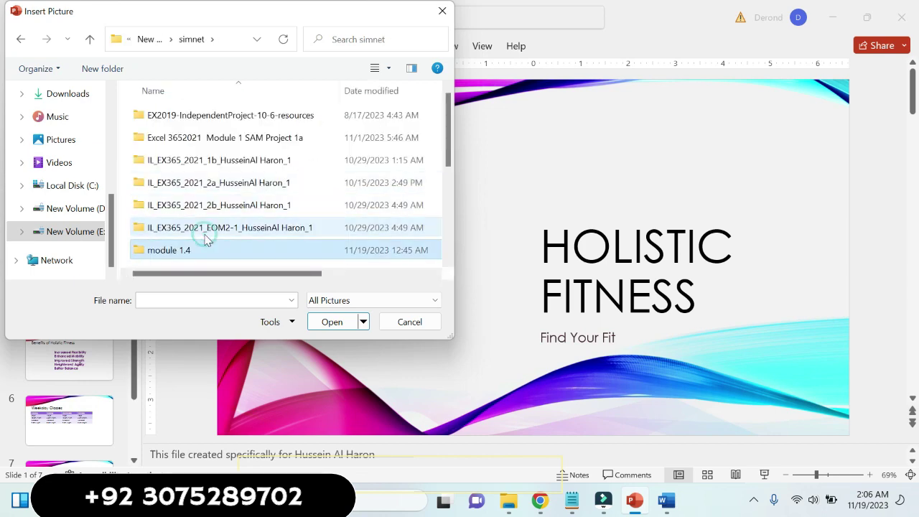
- Insert Support_PPT365_2021_3b_Yoga from the 3b project folder onto slide 1
{"action": "scroll", "coordinate": [209, 241], "scroll_direction": "down", "scroll_amount": 2}
{"action": "scroll", "coordinate": [206, 240], "scroll_direction": "down", "scroll_amount": 2}
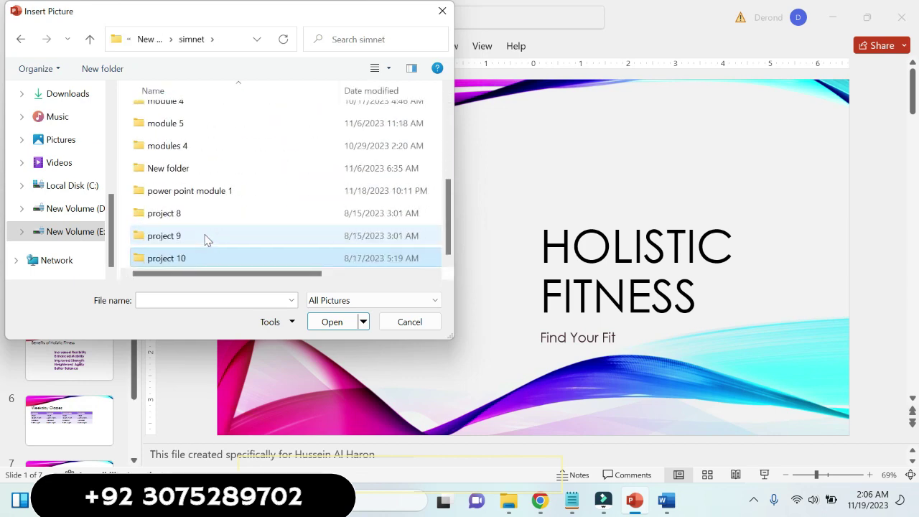
{"action": "double_click", "coordinate": [211, 195]}
{"action": "double_click", "coordinate": [217, 183]}
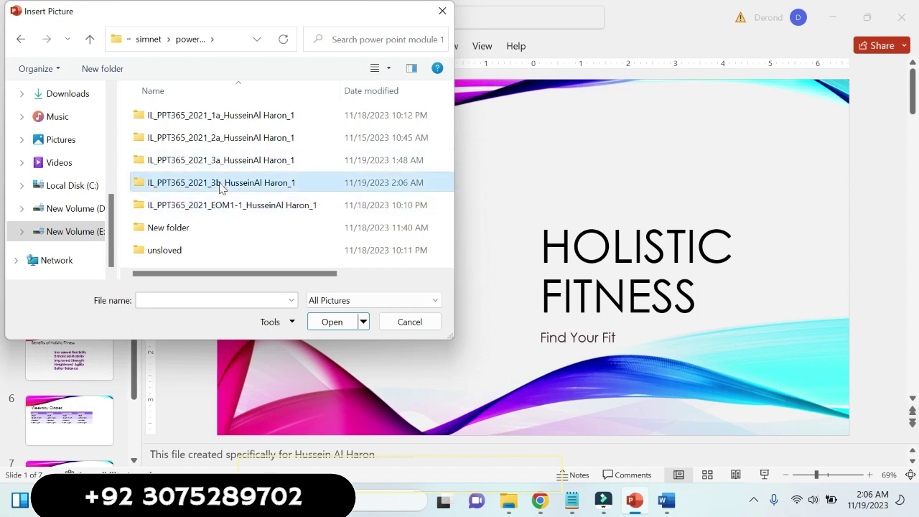
{"action": "left_click", "coordinate": [188, 125]}
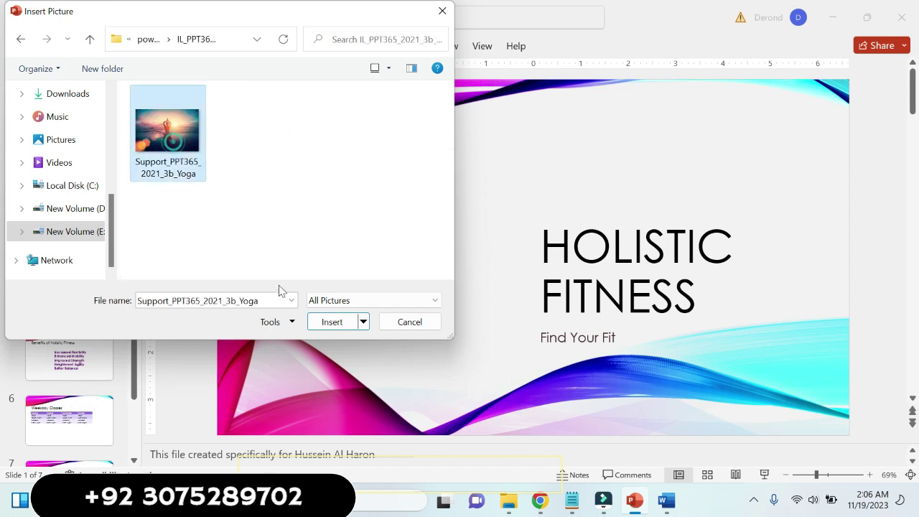
{"action": "left_click", "coordinate": [331, 322]}
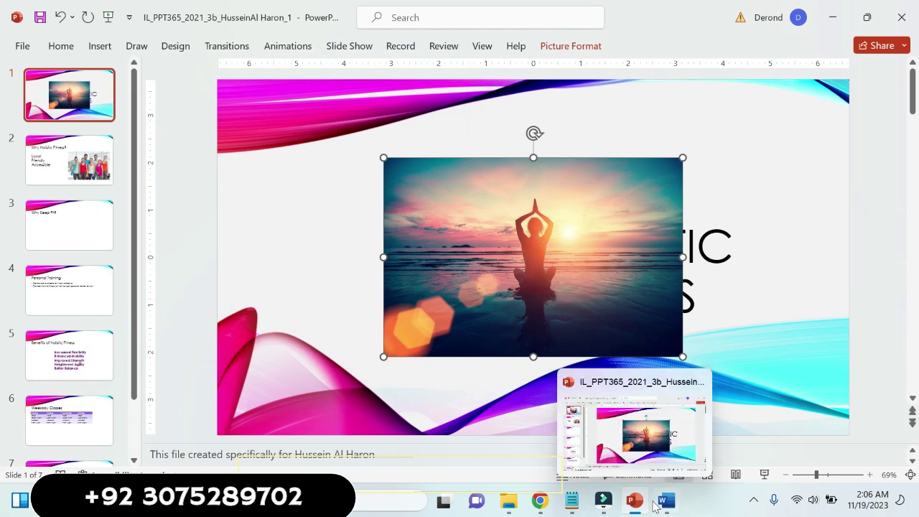
{"action": "left_click", "coordinate": [657, 505]}
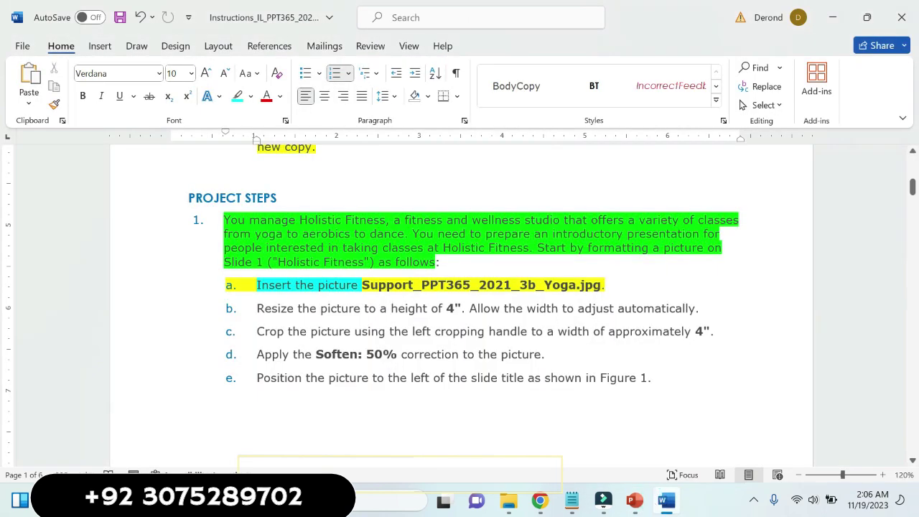
- Highlight step b in yellow and its 'of 4"' wording in turquoise
{"action": "left_click_drag", "start_coordinate": [259, 308], "coordinate": [696, 309]}
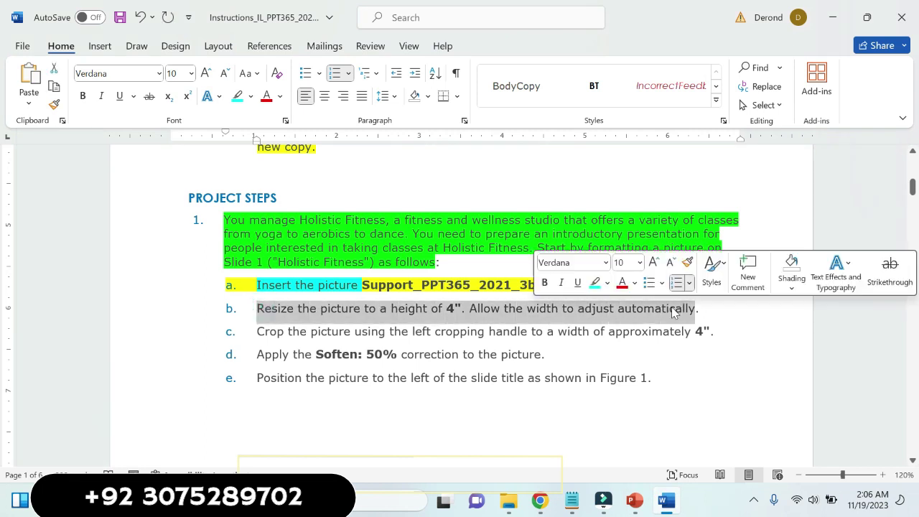
{"action": "left_click", "coordinate": [607, 283]}
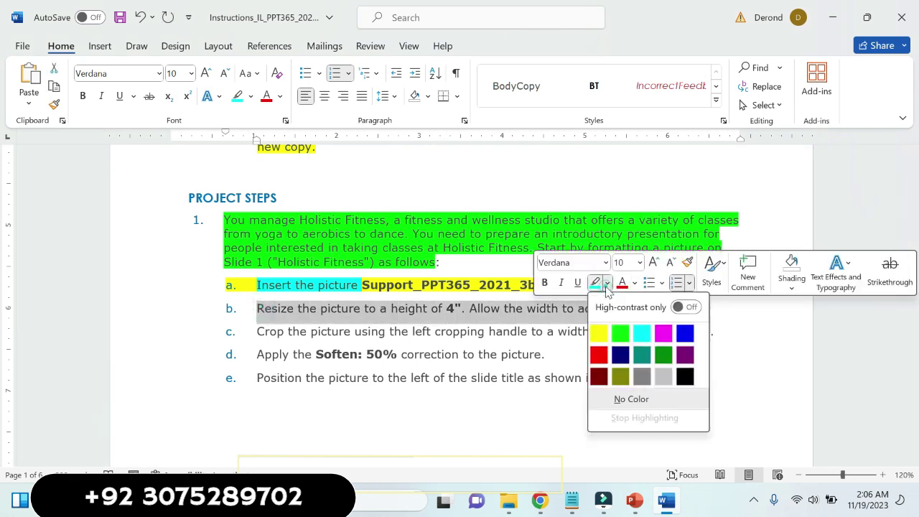
{"action": "left_click", "coordinate": [597, 331]}
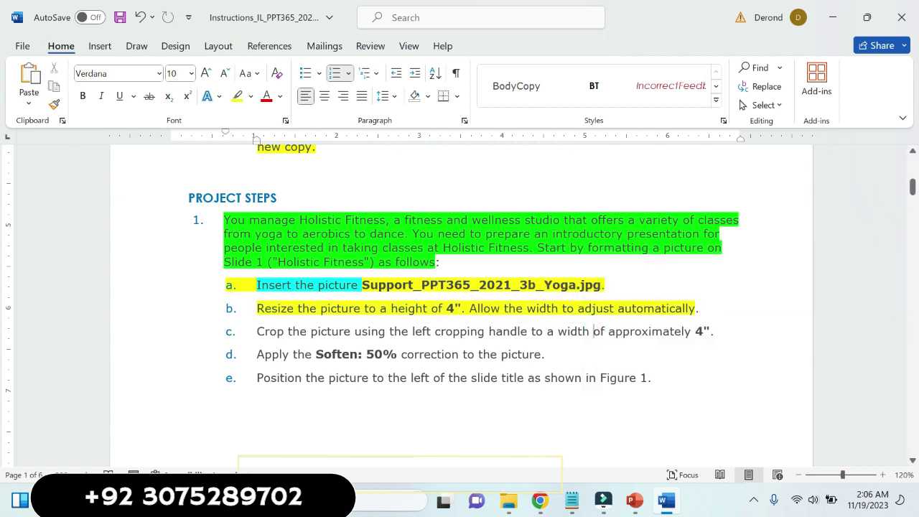
{"action": "left_click_drag", "start_coordinate": [431, 309], "coordinate": [468, 309]}
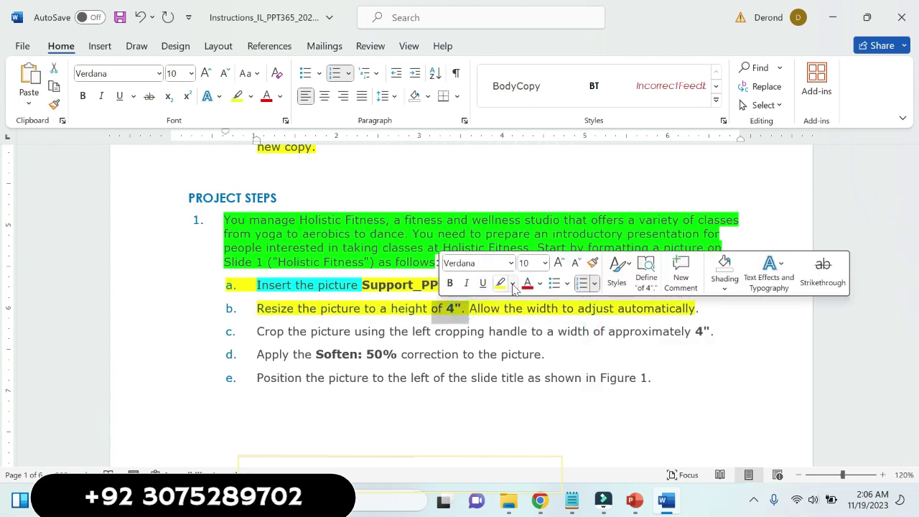
{"action": "left_click", "coordinate": [513, 284]}
{"action": "left_click", "coordinate": [550, 330]}
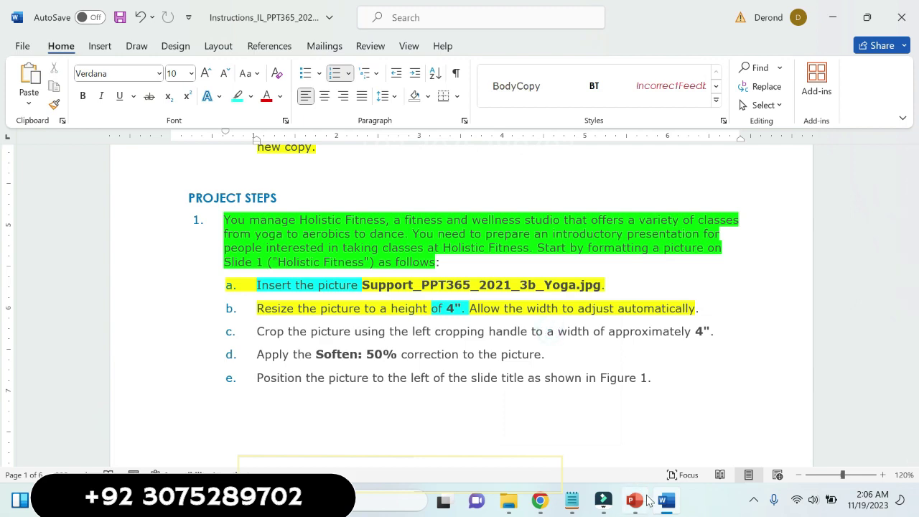
{"action": "left_click", "coordinate": [635, 501]}
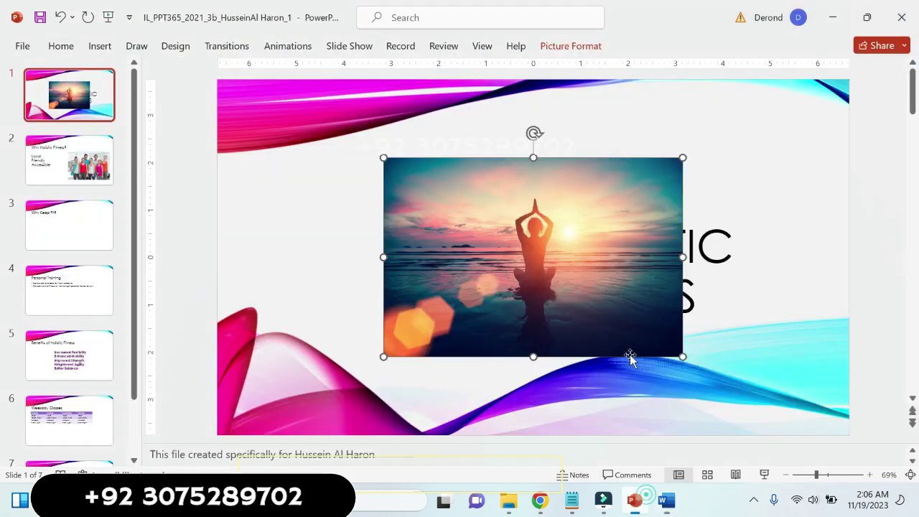
- Set the yoga picture's Shape Height to 4", making it 6" wide
{"action": "left_click", "coordinate": [561, 45]}
{"action": "left_click", "coordinate": [844, 74]}
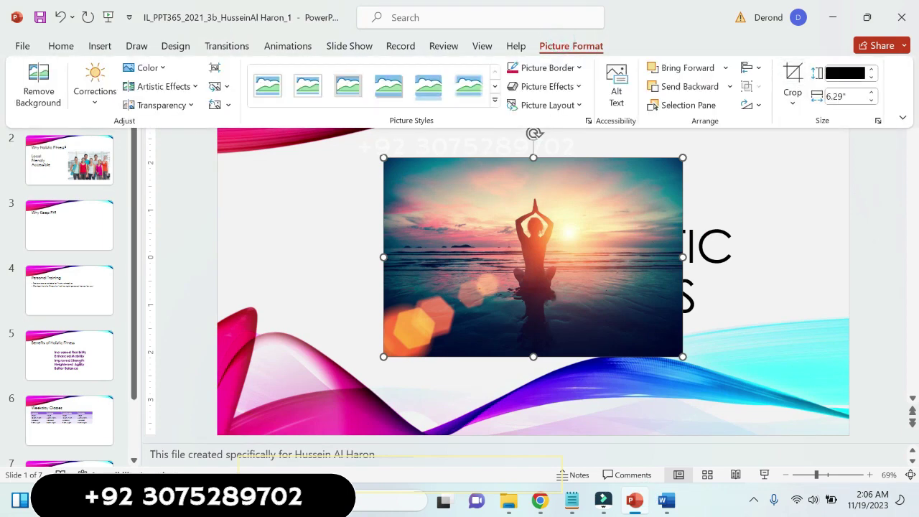
{"action": "key", "text": "BackSpace"}
{"action": "type", "text": "4"}
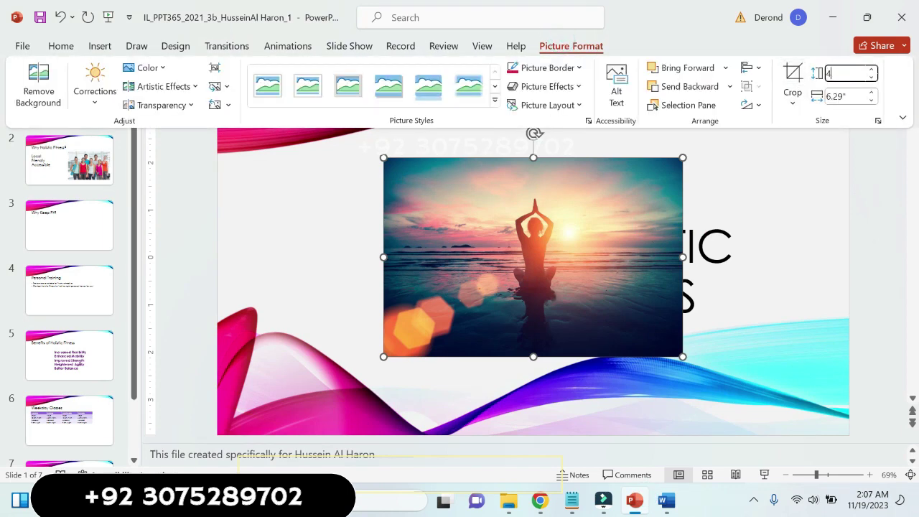
{"action": "key", "text": "Return"}
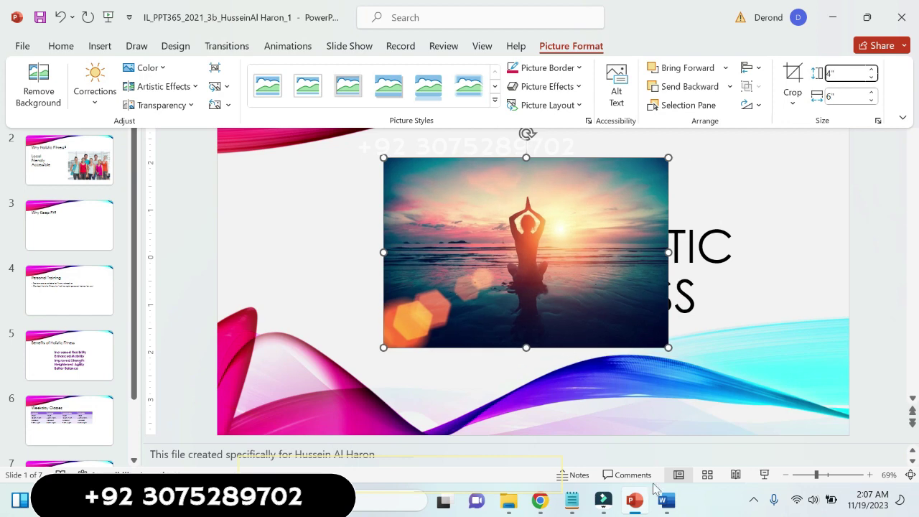
{"action": "left_click", "coordinate": [665, 501]}
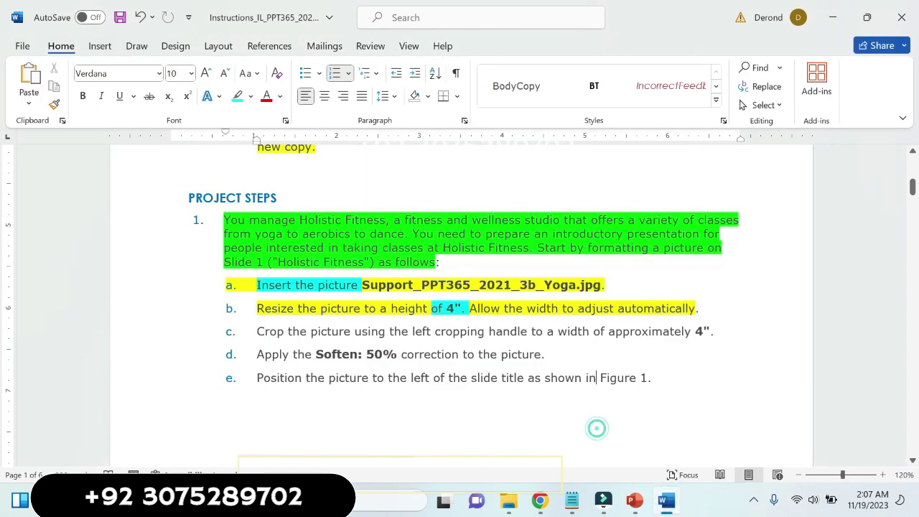
- Highlight step c in yellow, undoing an accidental bright green highlight
{"action": "left_click_drag", "start_coordinate": [257, 332], "coordinate": [719, 332]}
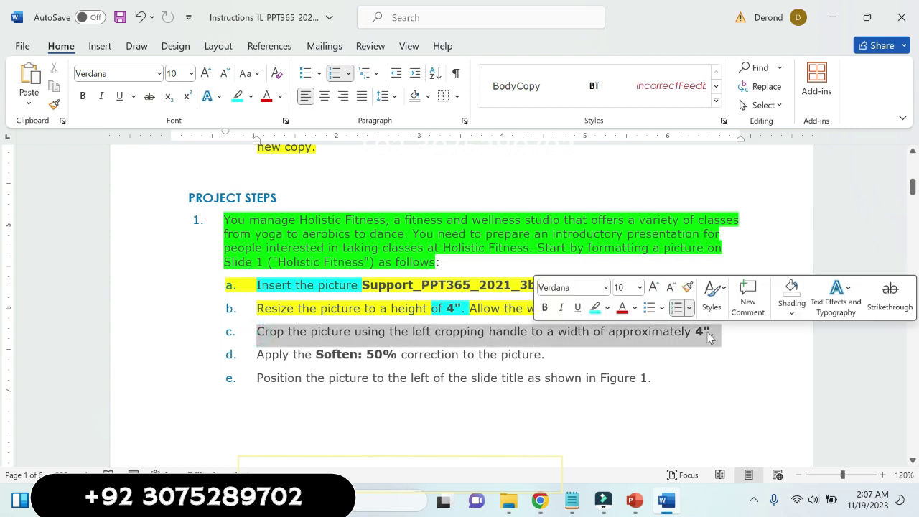
{"action": "left_click", "coordinate": [608, 309]}
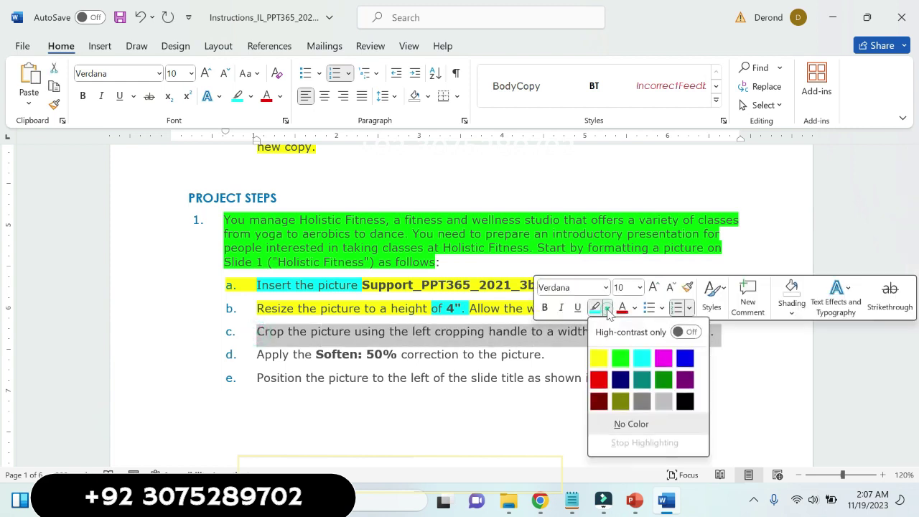
{"action": "left_click", "coordinate": [609, 358]}
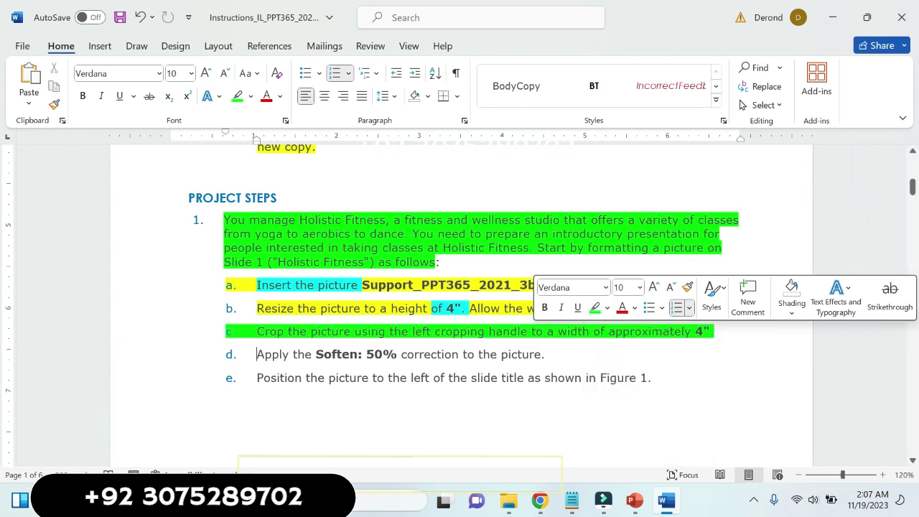
{"action": "key", "text": "ctrl+z"}
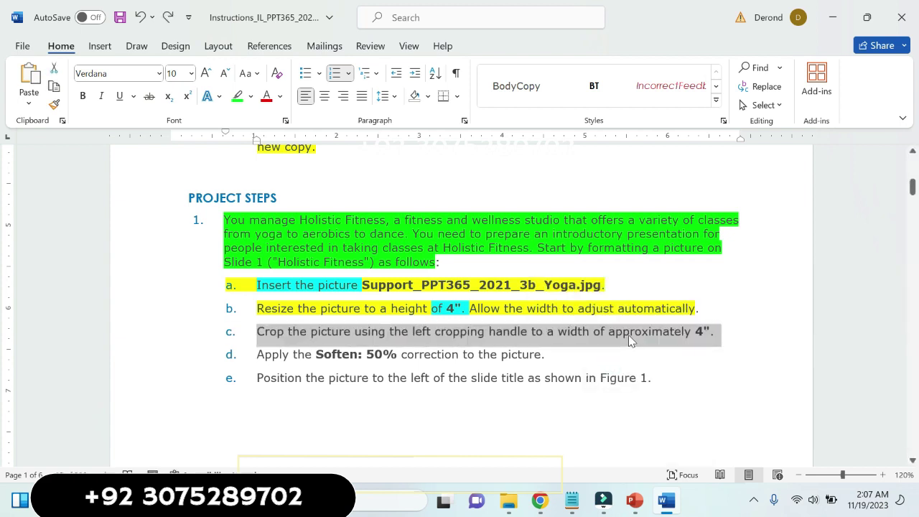
{"action": "left_click", "coordinate": [251, 97]}
{"action": "left_click", "coordinate": [240, 146]}
{"action": "scroll", "coordinate": [242, 147], "scroll_direction": "up", "scroll_amount": 1}
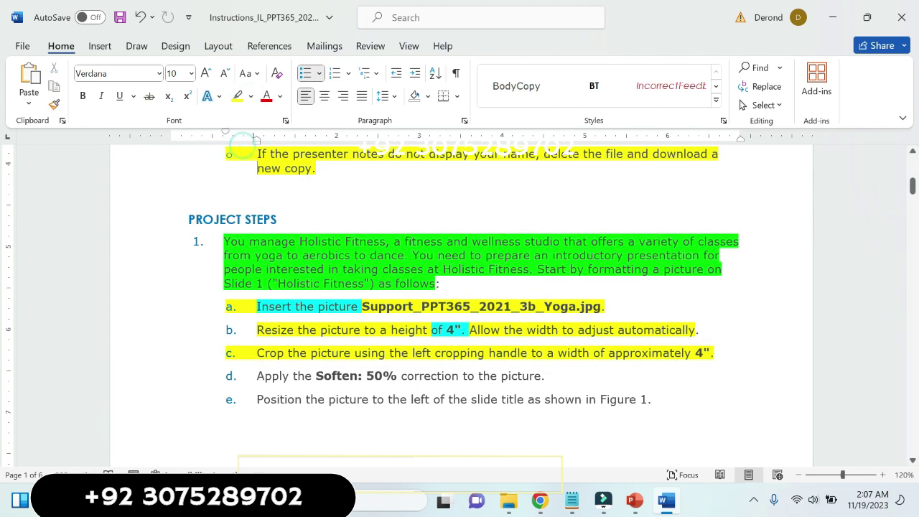
- Highlight 'approximately 4"' in step c in turquoise
{"action": "left_click_drag", "start_coordinate": [715, 354], "coordinate": [609, 353]}
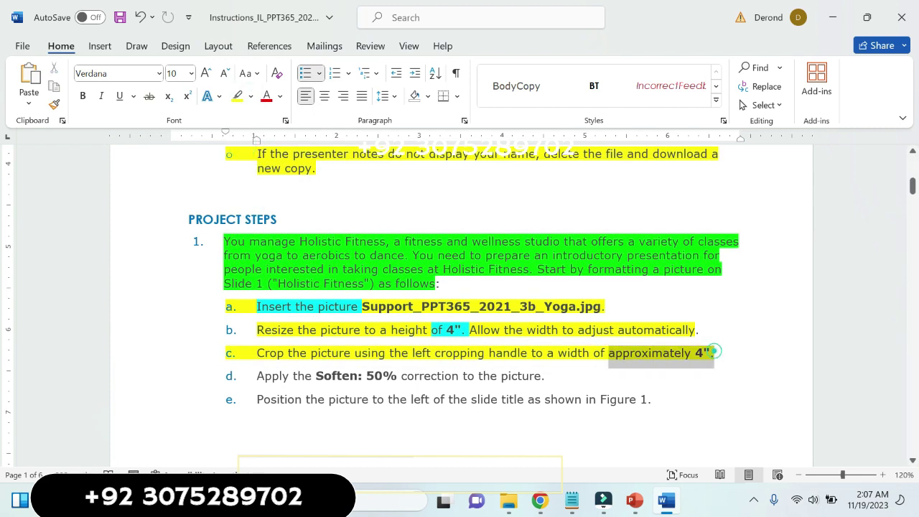
{"action": "left_click", "coordinate": [541, 333]}
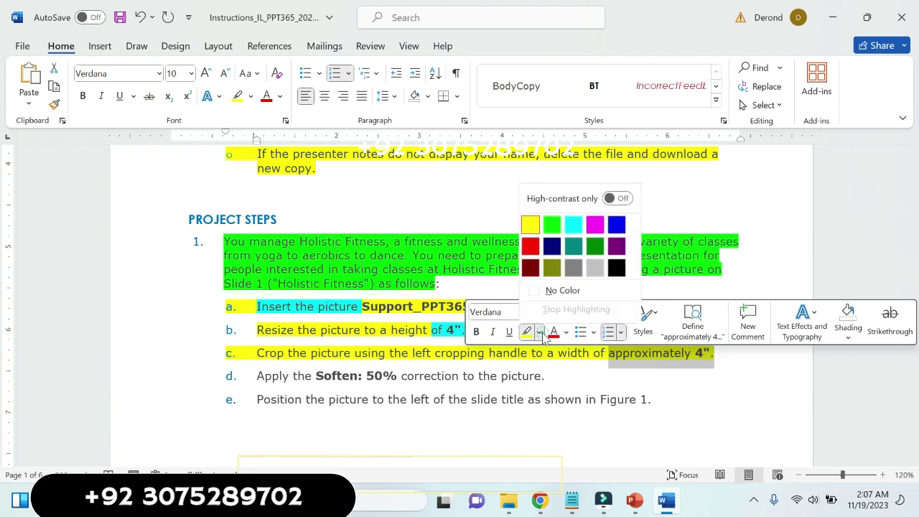
{"action": "left_click", "coordinate": [582, 230]}
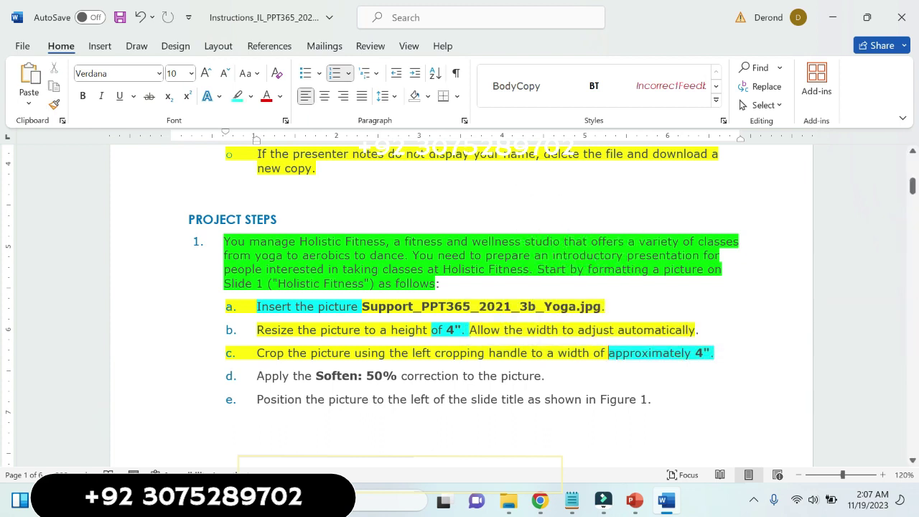
{"action": "left_click_drag", "start_coordinate": [652, 399], "coordinate": [652, 399]}
{"action": "left_click", "coordinate": [634, 502]}
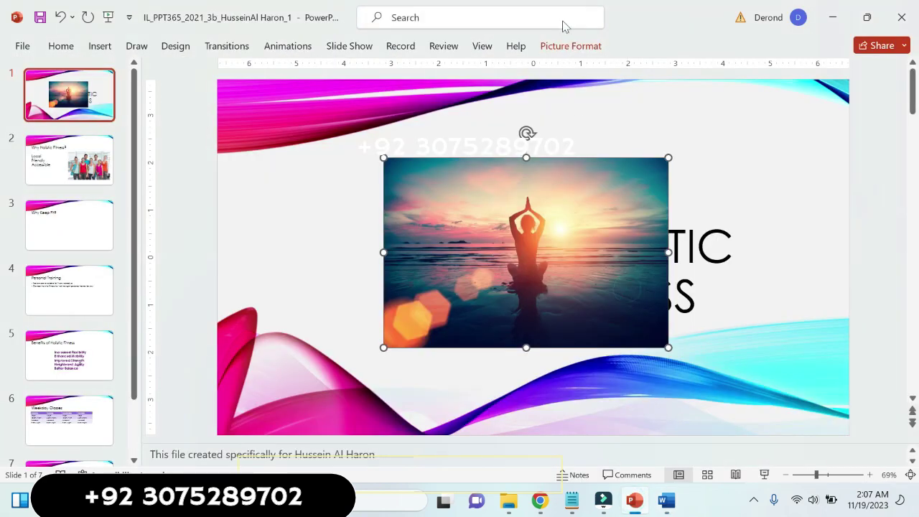
- Turn on cropping for the yoga picture
{"action": "left_click", "coordinate": [571, 46]}
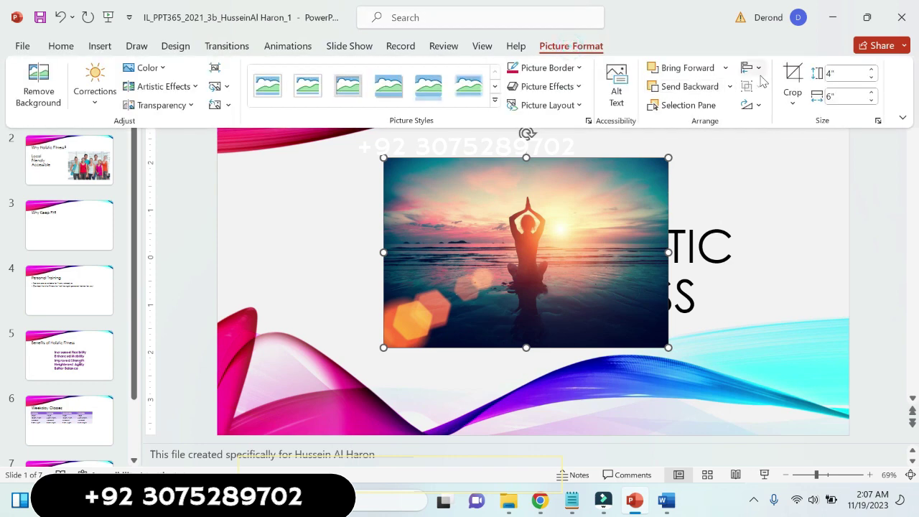
{"action": "left_click", "coordinate": [794, 103]}
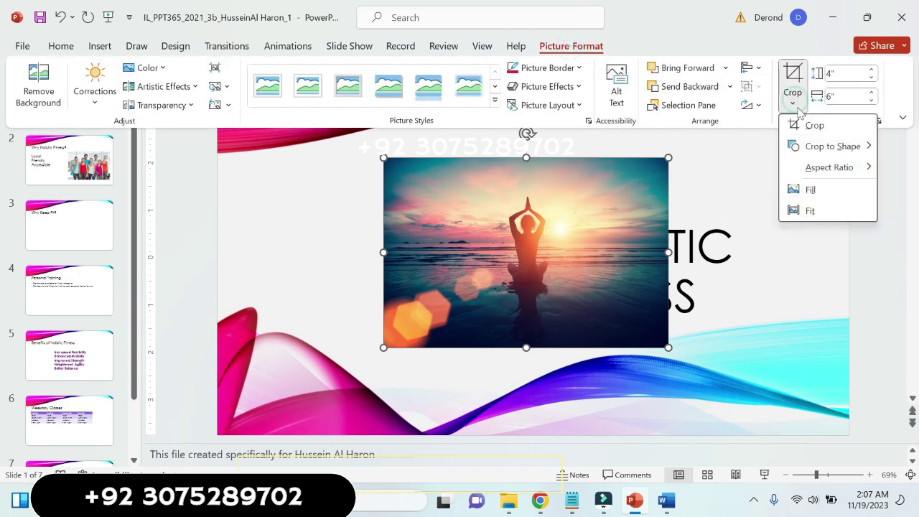
{"action": "left_click", "coordinate": [806, 125]}
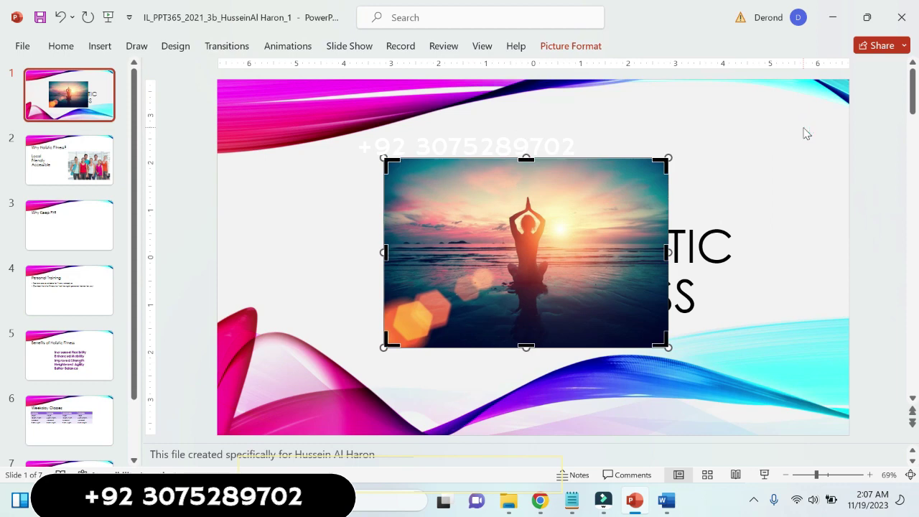
- Try a 4" width on the yoga picture, then undo to restore 4" by 6"
{"action": "left_click", "coordinate": [585, 44]}
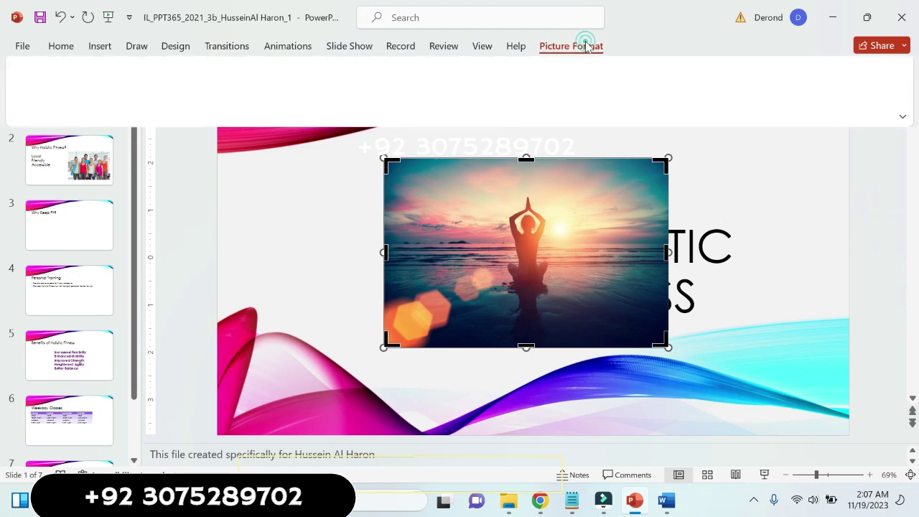
{"action": "left_click", "coordinate": [848, 96]}
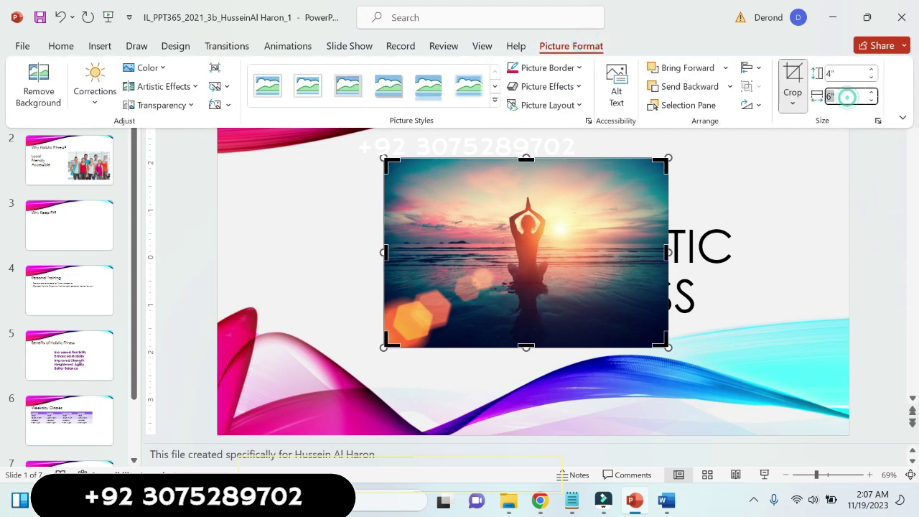
{"action": "key", "text": "BackSpace"}
{"action": "type", "text": "4"}
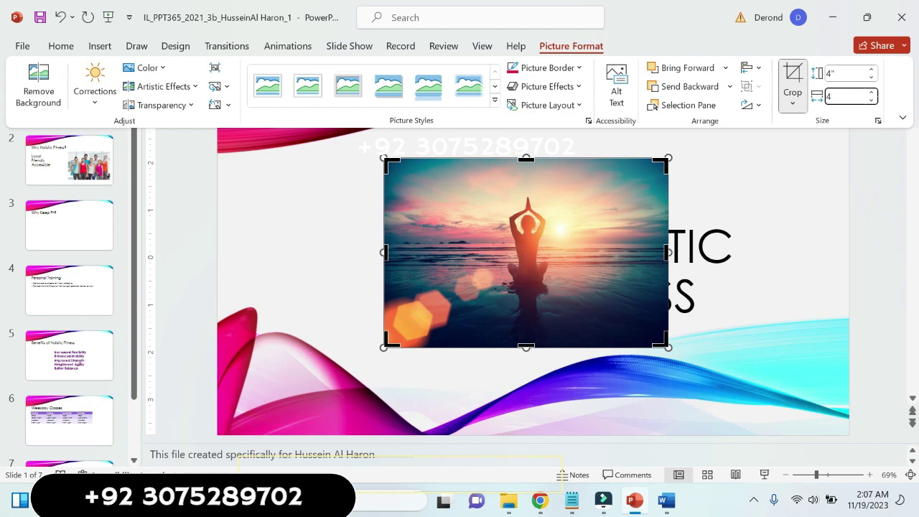
{"action": "key", "text": "Return"}
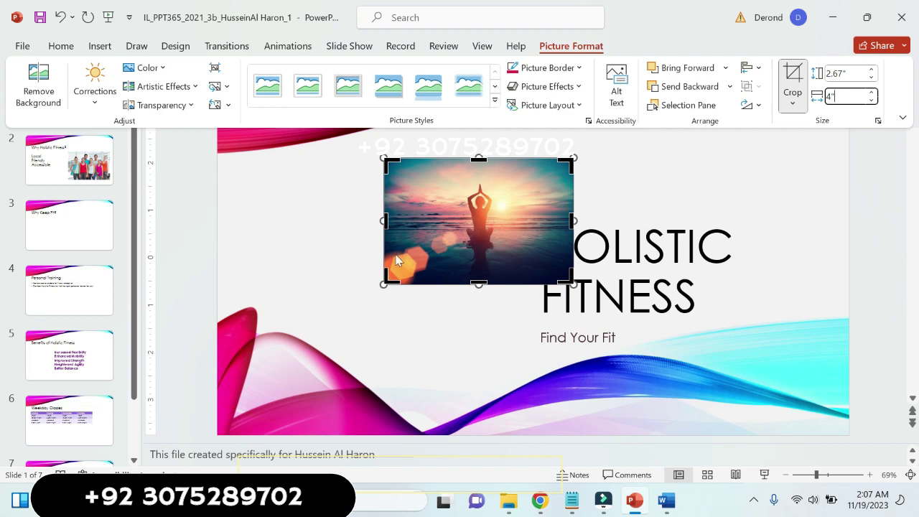
{"action": "left_click", "coordinate": [896, 240]}
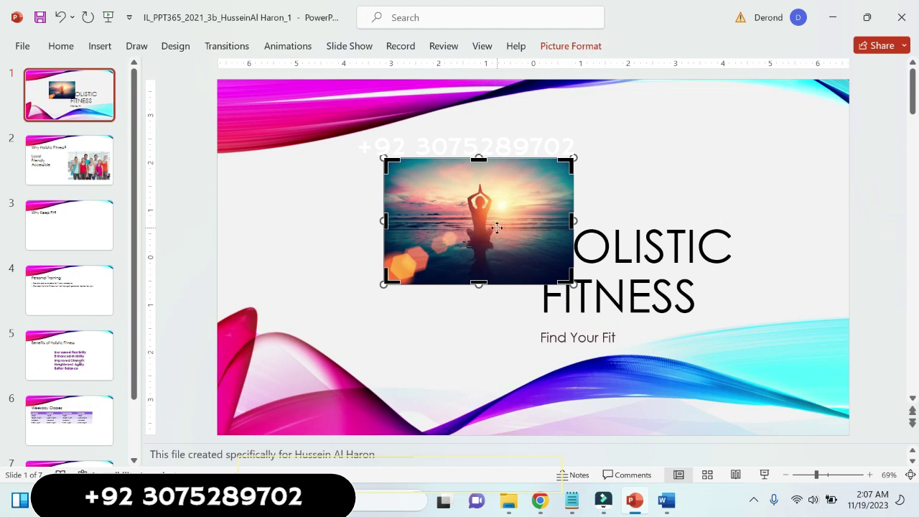
{"action": "left_click", "coordinate": [58, 16]}
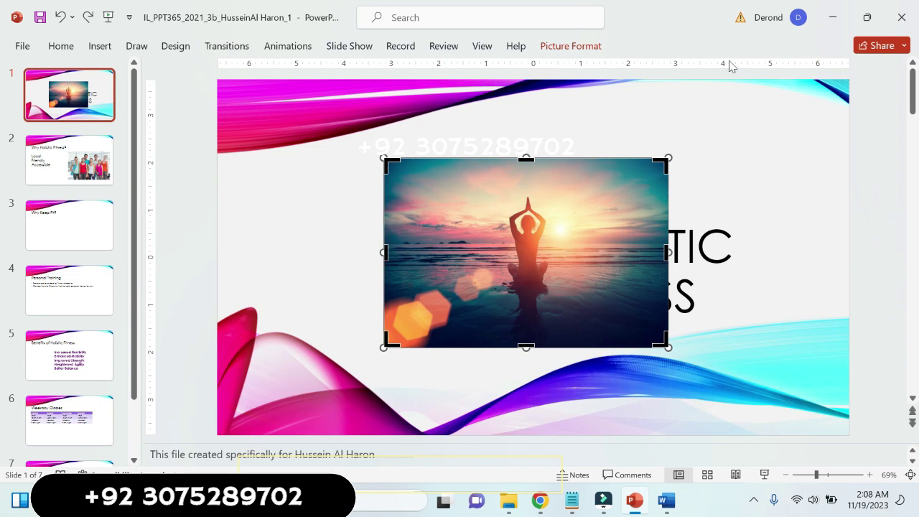
- Drag the yoga picture's left crop edge inward and check the resulting width
{"action": "left_click", "coordinate": [582, 47]}
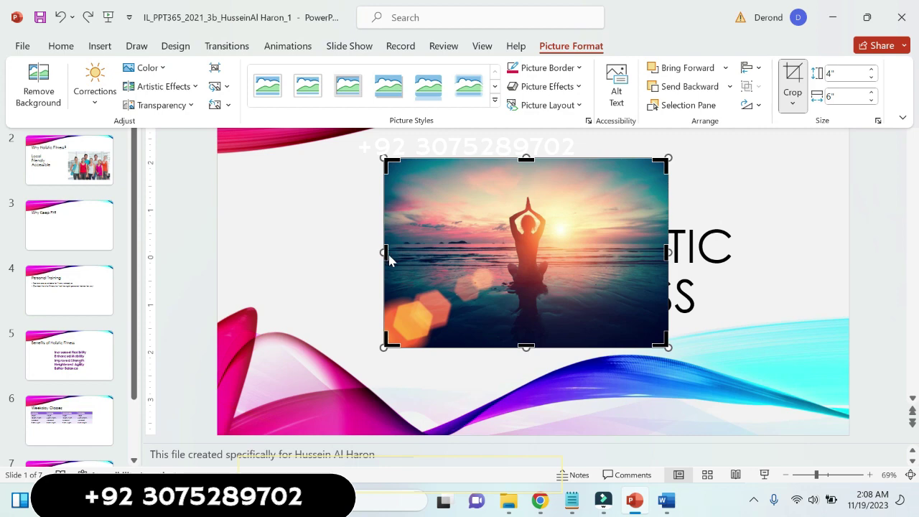
{"action": "left_click", "coordinate": [435, 198]}
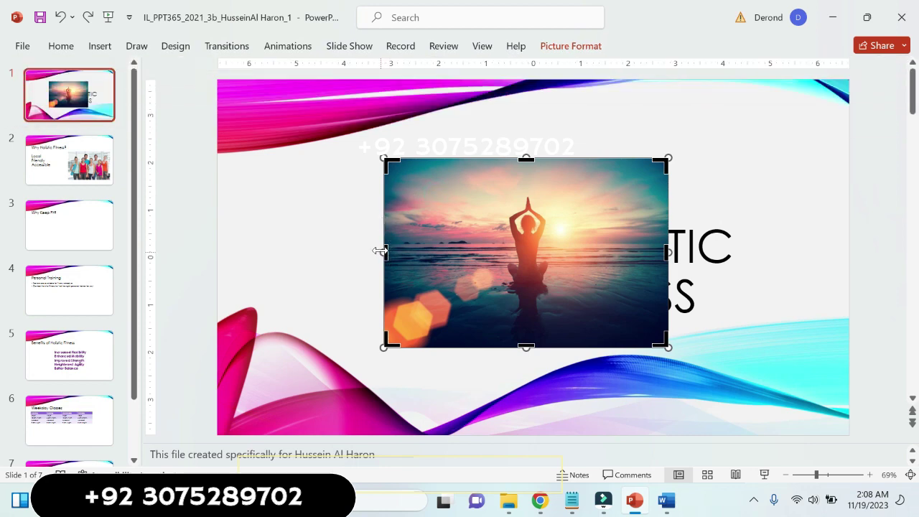
{"action": "left_click", "coordinate": [568, 45]}
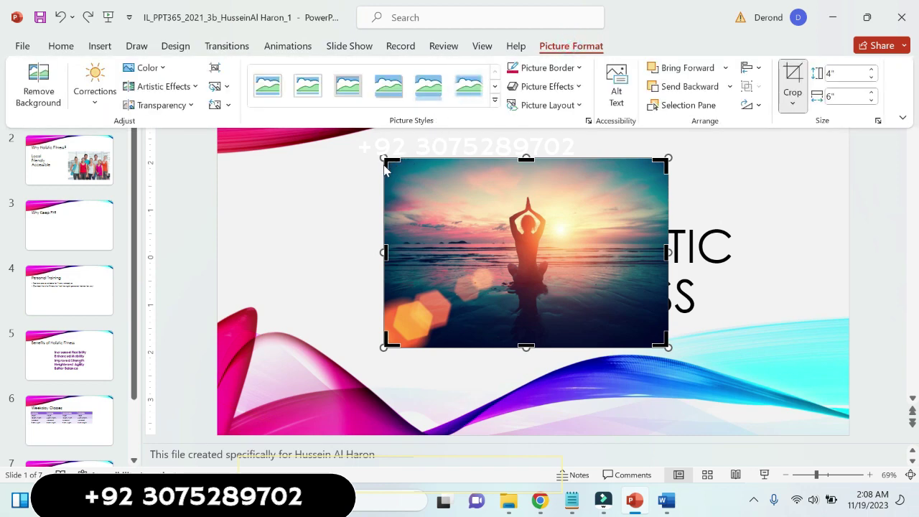
{"action": "left_click", "coordinate": [386, 251]}
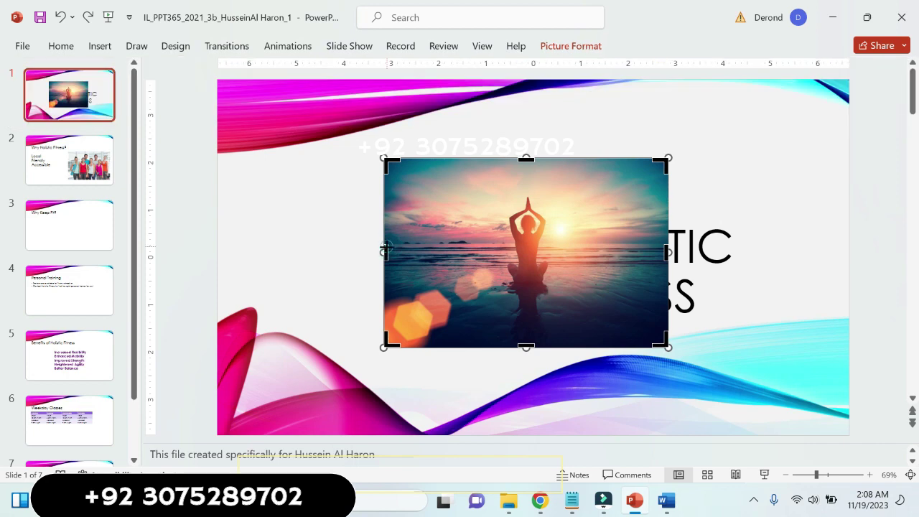
{"action": "left_click_drag", "start_coordinate": [386, 250], "coordinate": [473, 237]}
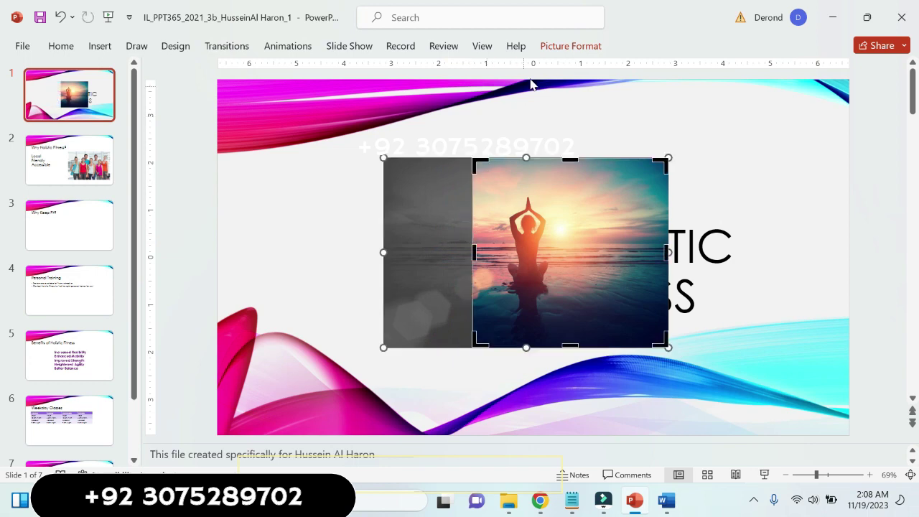
{"action": "left_click", "coordinate": [561, 49]}
{"action": "left_click", "coordinate": [560, 48]}
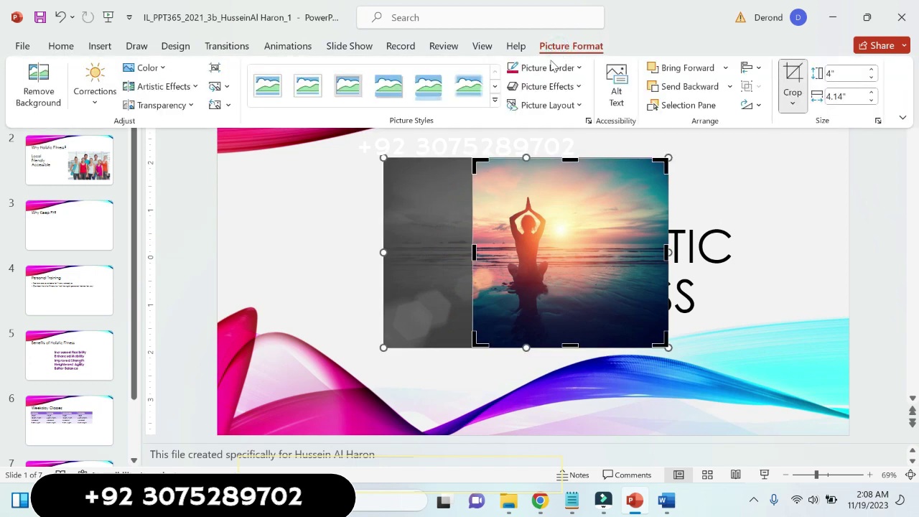
- Fine-tune the left crop edge until the kept area is about 3.95" wide
{"action": "left_click", "coordinate": [474, 252]}
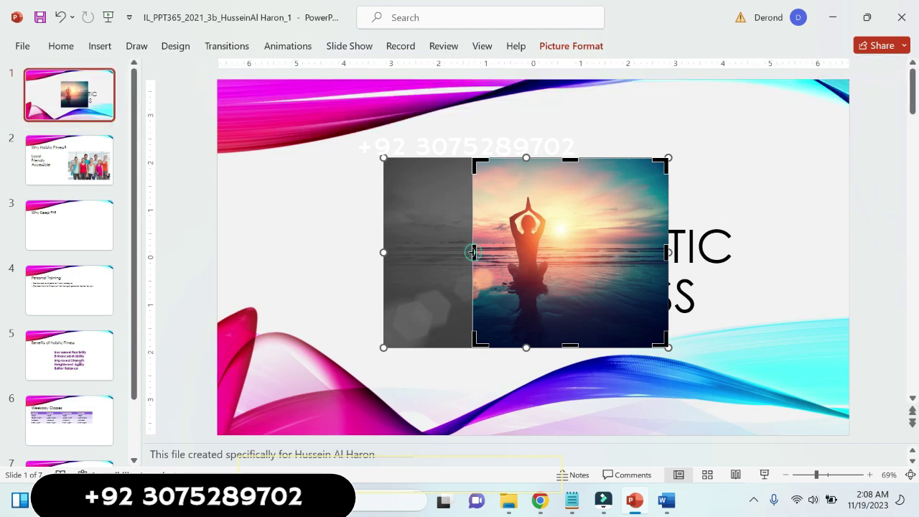
{"action": "left_click_drag", "start_coordinate": [474, 253], "coordinate": [485, 252]}
{"action": "left_click", "coordinate": [573, 47]}
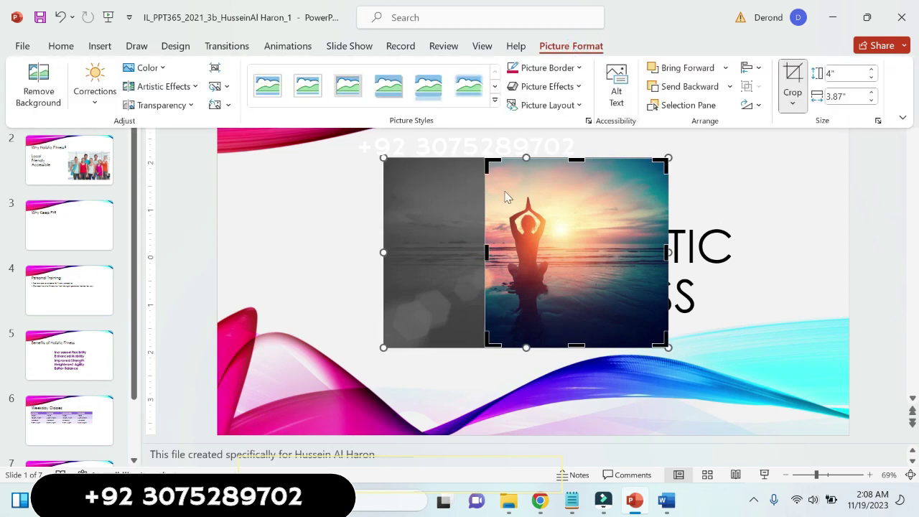
{"action": "left_click", "coordinate": [487, 255]}
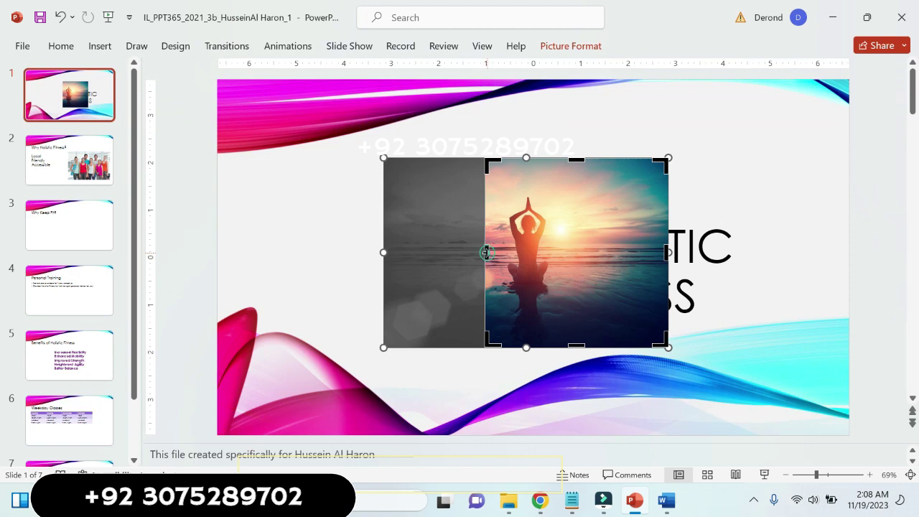
{"action": "left_click", "coordinate": [482, 254]}
{"action": "left_click_drag", "start_coordinate": [483, 254], "coordinate": [481, 257]}
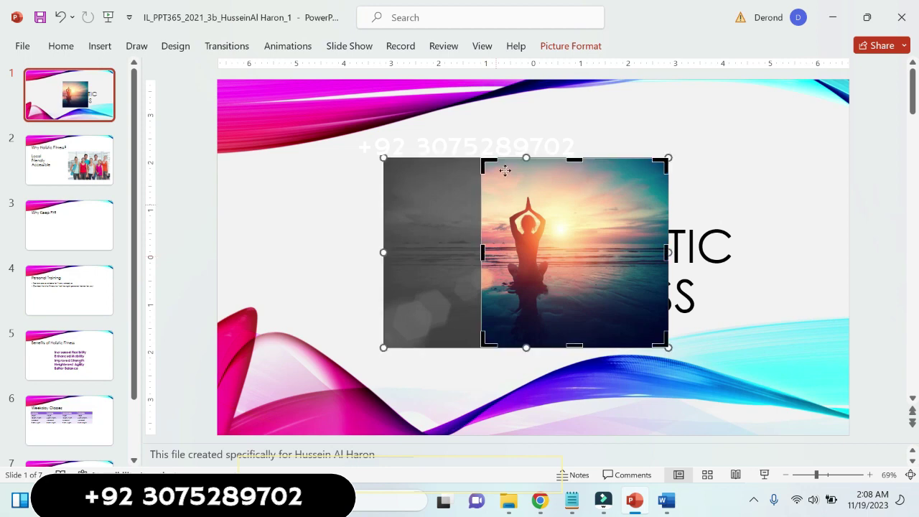
{"action": "left_click", "coordinate": [556, 45]}
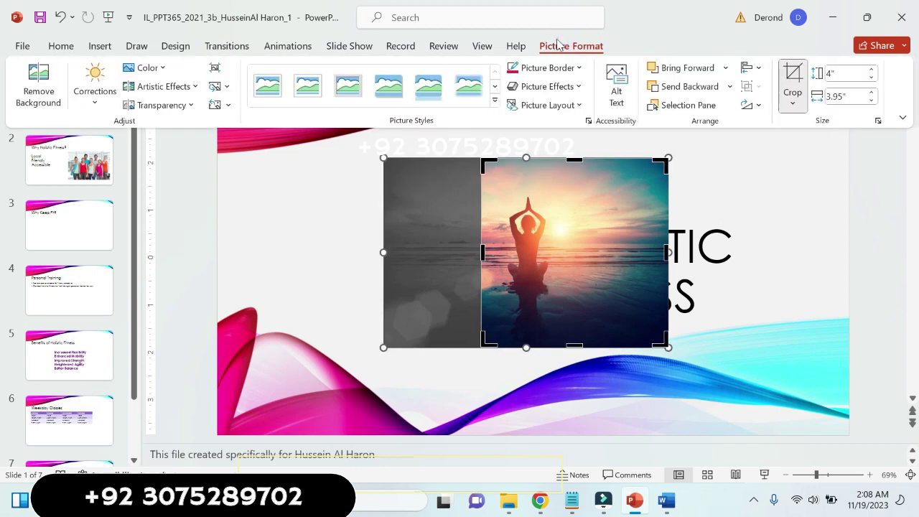
{"action": "left_click", "coordinate": [480, 252]}
{"action": "left_click", "coordinate": [482, 250]}
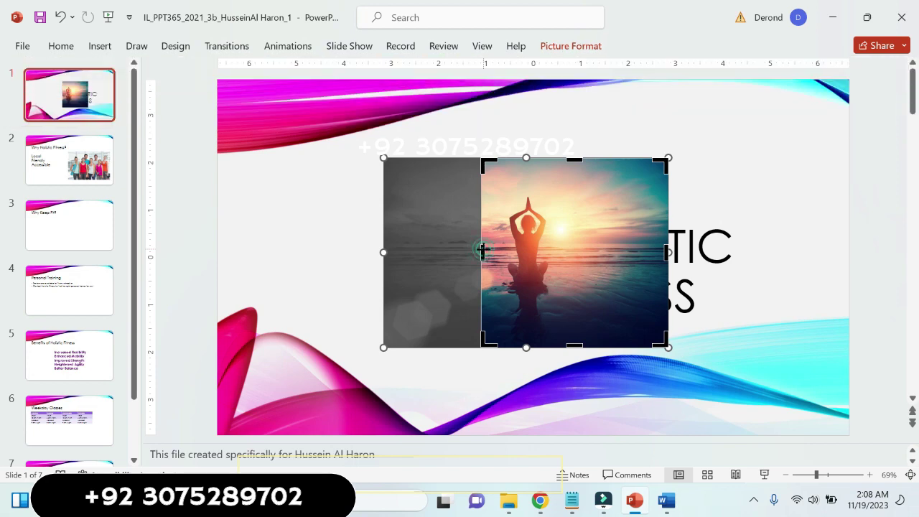
{"action": "left_click", "coordinate": [481, 250]}
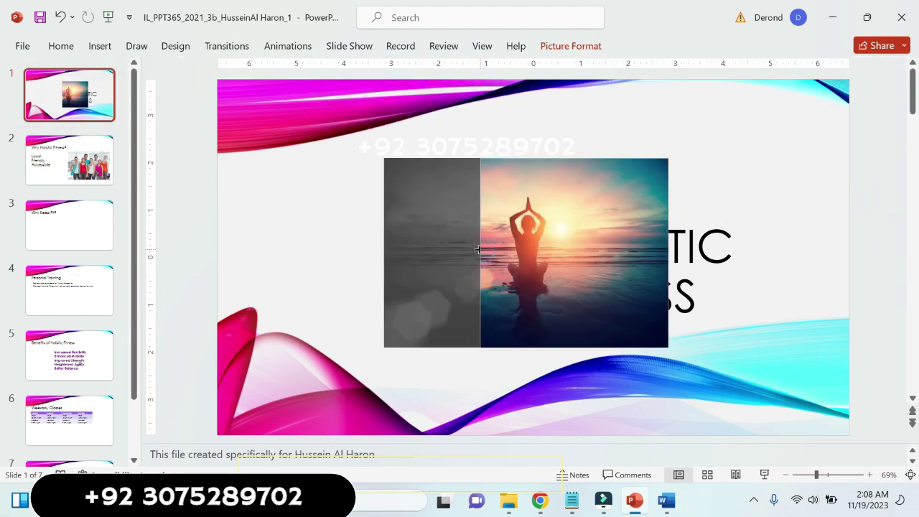
- Nudge the left crop edge slightly, rechecking the picture's width after each move
{"action": "left_click", "coordinate": [481, 250]}
{"action": "left_click", "coordinate": [593, 48]}
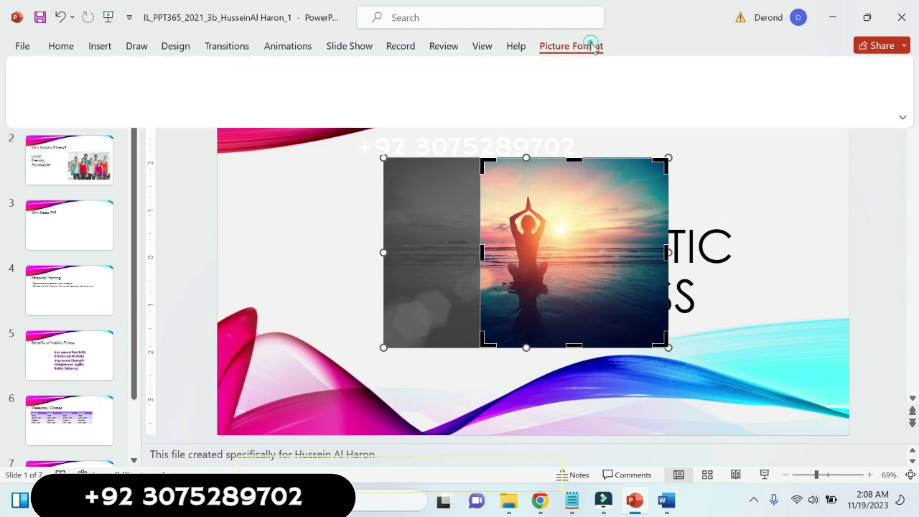
{"action": "left_click", "coordinate": [483, 251]}
{"action": "left_click_drag", "start_coordinate": [481, 250], "coordinate": [479, 248]}
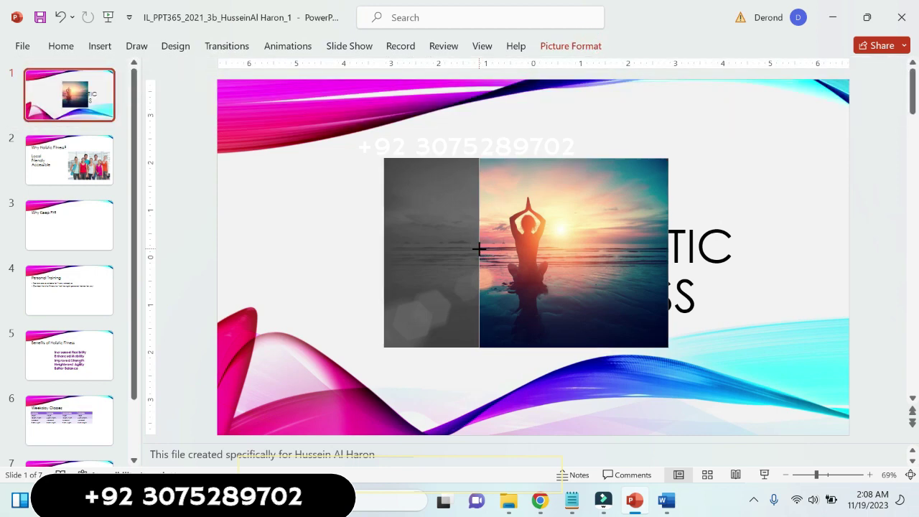
{"action": "left_click", "coordinate": [583, 55]}
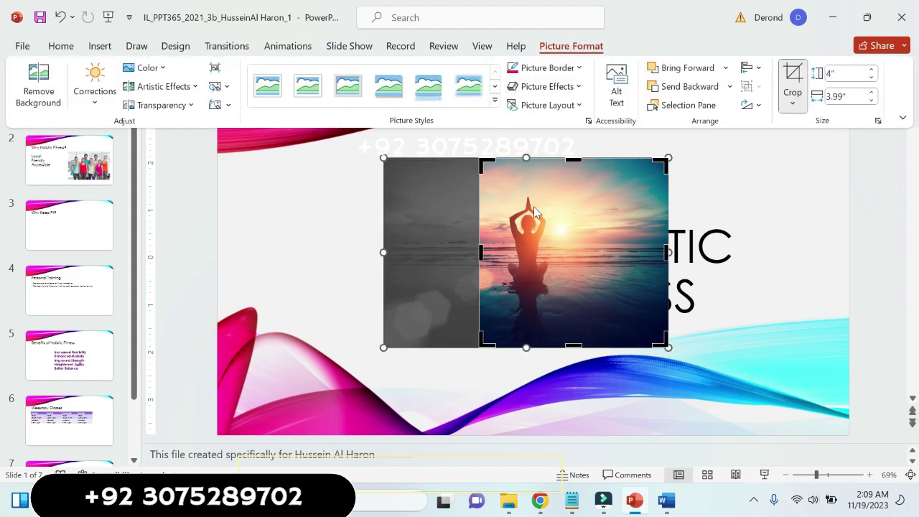
{"action": "left_click", "coordinate": [481, 251]}
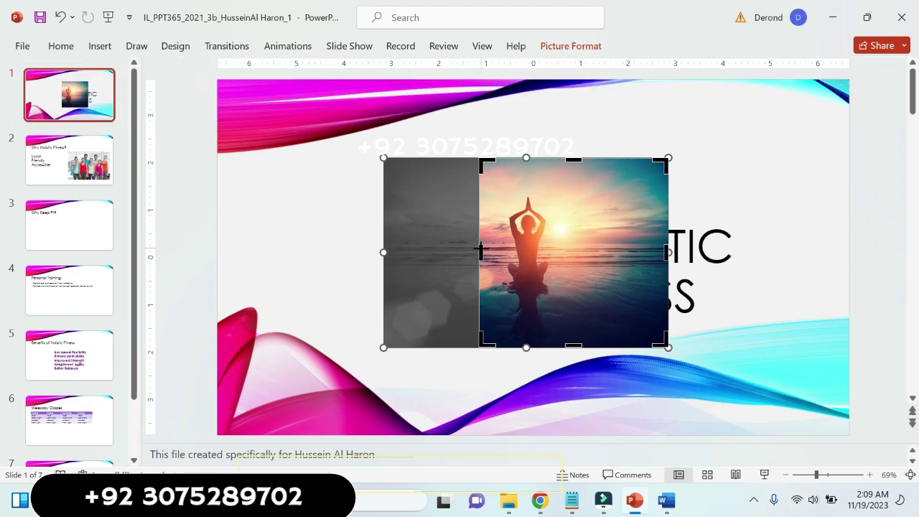
{"action": "left_click_drag", "start_coordinate": [480, 249], "coordinate": [480, 249]}
{"action": "left_click", "coordinate": [575, 47]}
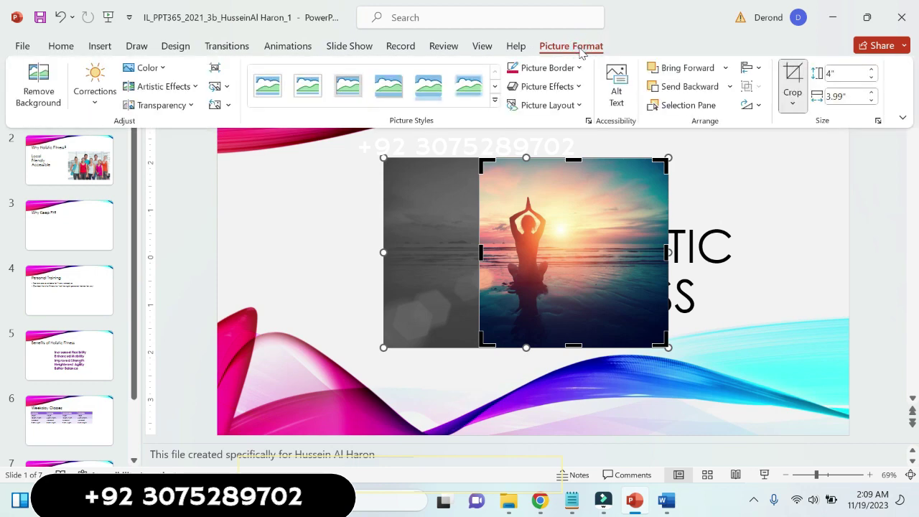
{"action": "key", "text": "Escape"}
{"action": "key", "text": "Escape"}
- Settle the crop width at about 3.97" and apply the crop
{"action": "left_click", "coordinate": [475, 250]}
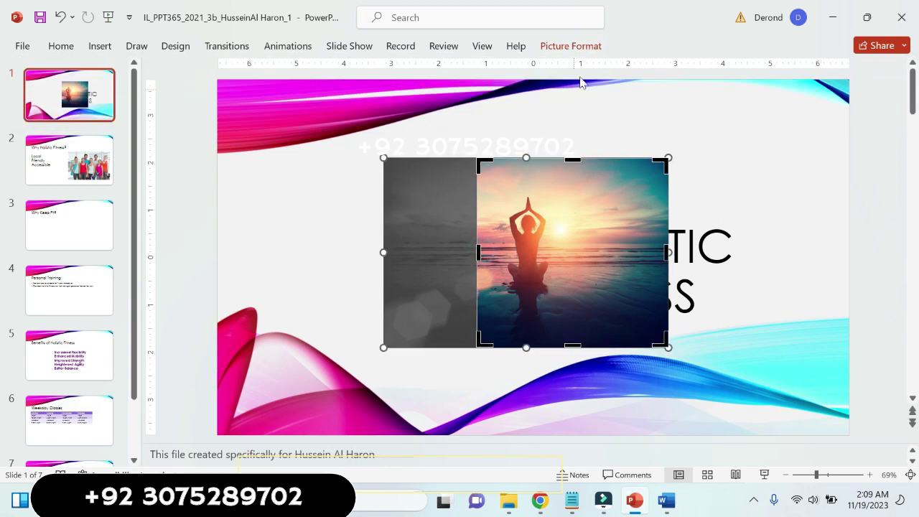
{"action": "left_click", "coordinate": [588, 47]}
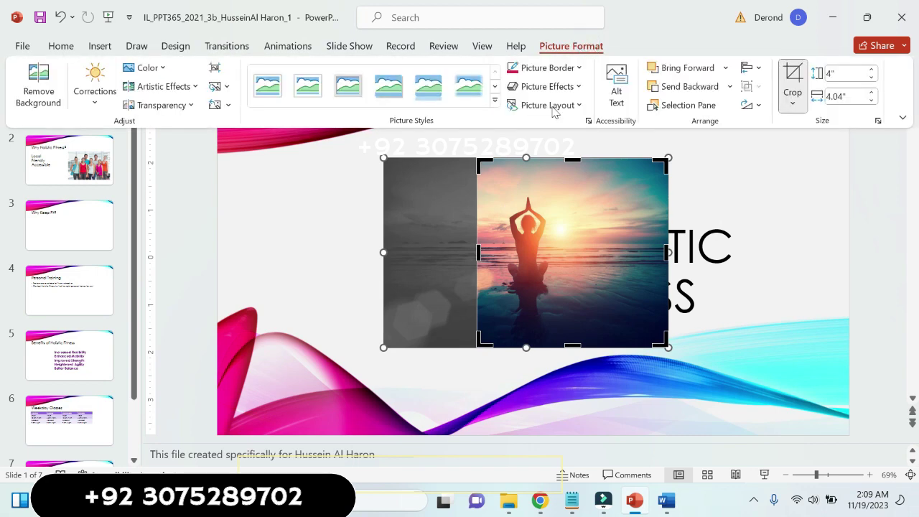
{"action": "left_click", "coordinate": [478, 253]}
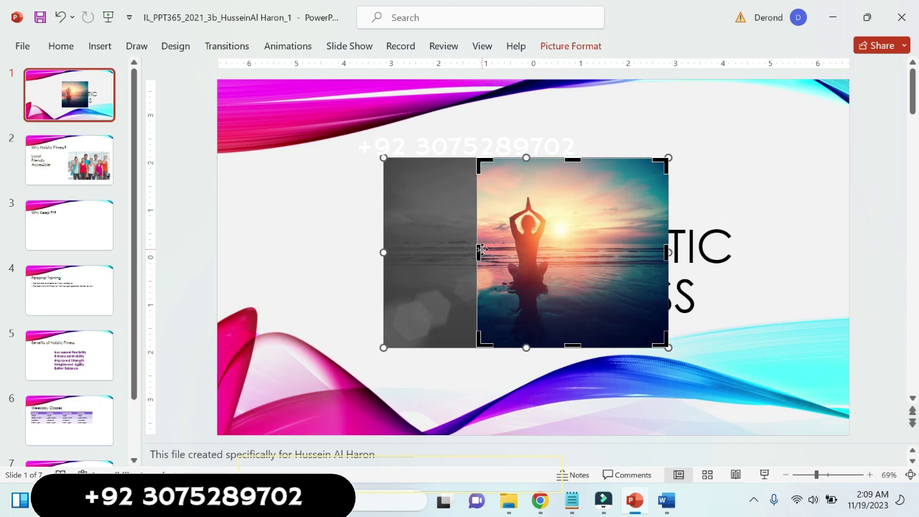
{"action": "left_click", "coordinate": [478, 253]}
{"action": "left_click_drag", "start_coordinate": [478, 253], "coordinate": [481, 252]}
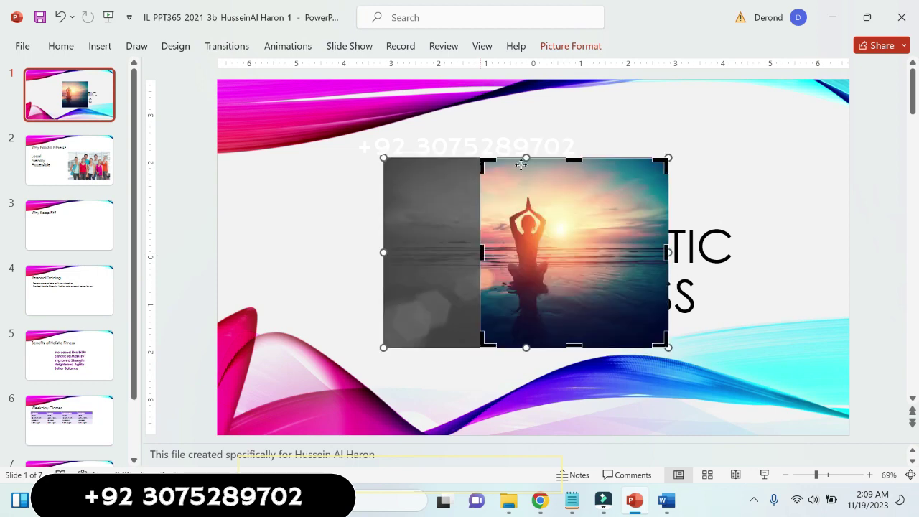
{"action": "left_click", "coordinate": [573, 47]}
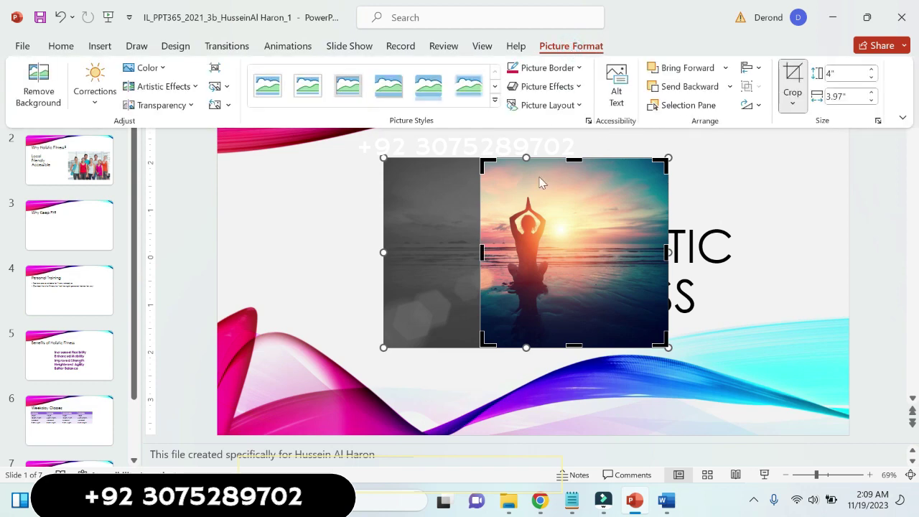
{"action": "left_click", "coordinate": [716, 187]}
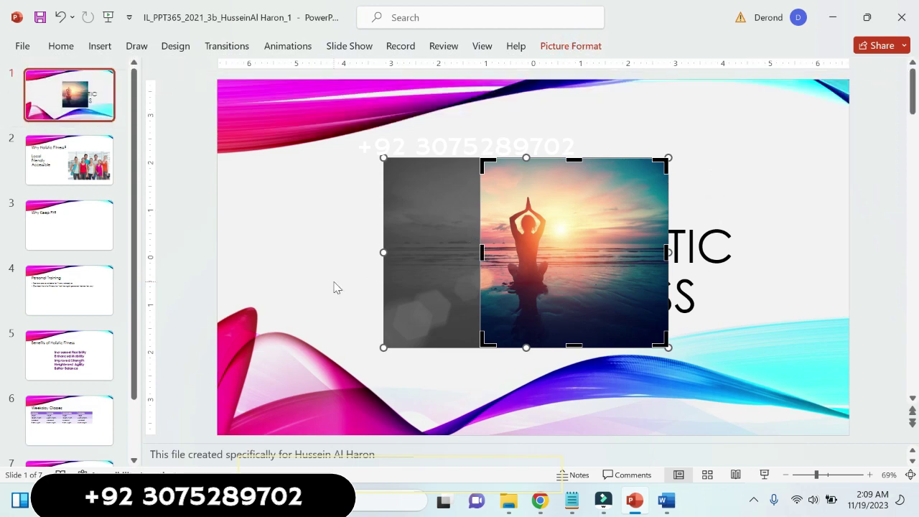
{"action": "left_click", "coordinate": [580, 46]}
{"action": "left_click", "coordinate": [784, 77]}
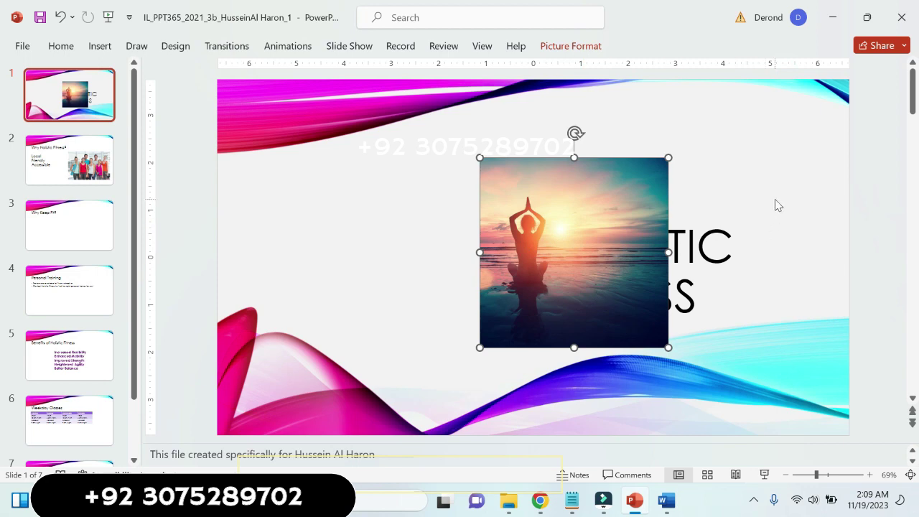
- Highlight step d in yellow and 'Soften: 50%' in turquoise
{"action": "left_click", "coordinate": [668, 501]}
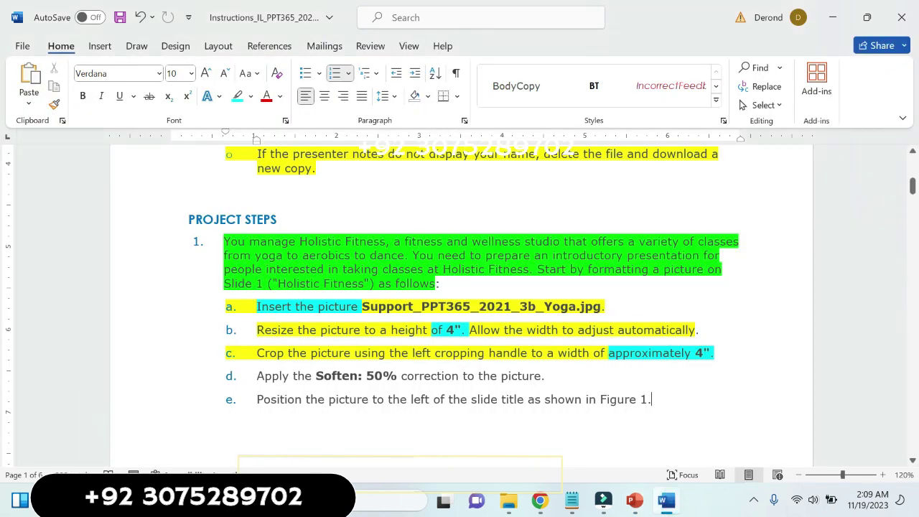
{"action": "left_click_drag", "start_coordinate": [256, 375], "coordinate": [548, 376]}
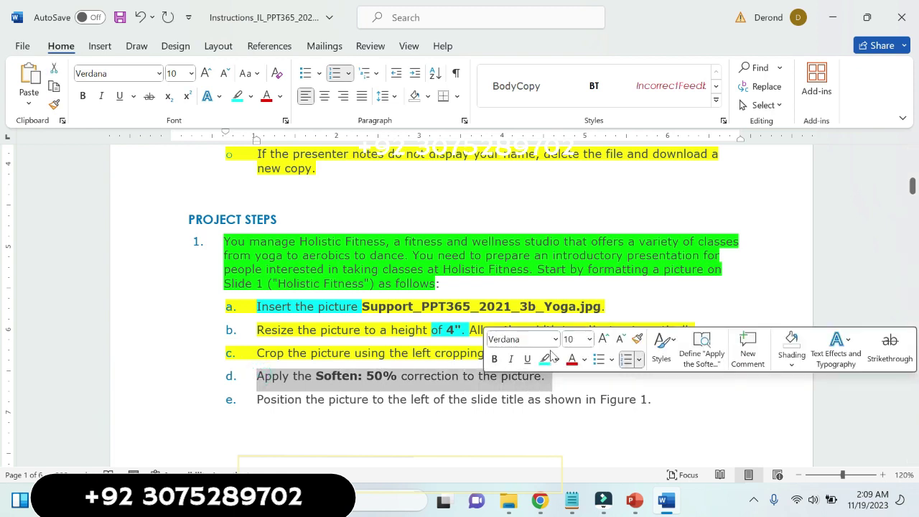
{"action": "left_click", "coordinate": [557, 359]}
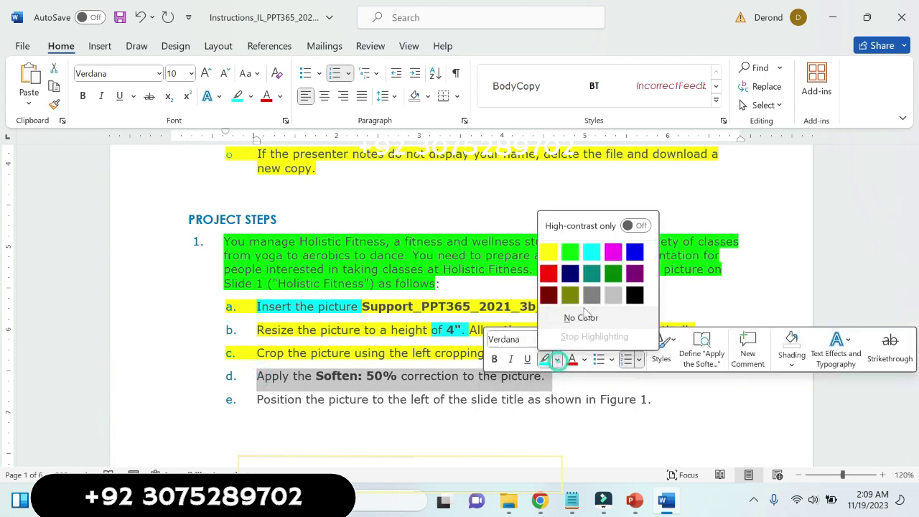
{"action": "left_click", "coordinate": [549, 252]}
{"action": "left_click", "coordinate": [550, 256]}
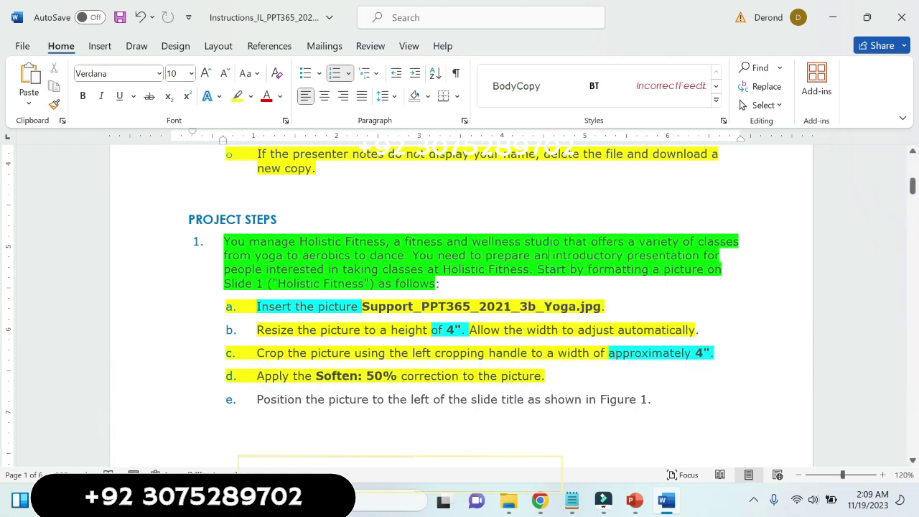
{"action": "left_click_drag", "start_coordinate": [399, 376], "coordinate": [316, 376]}
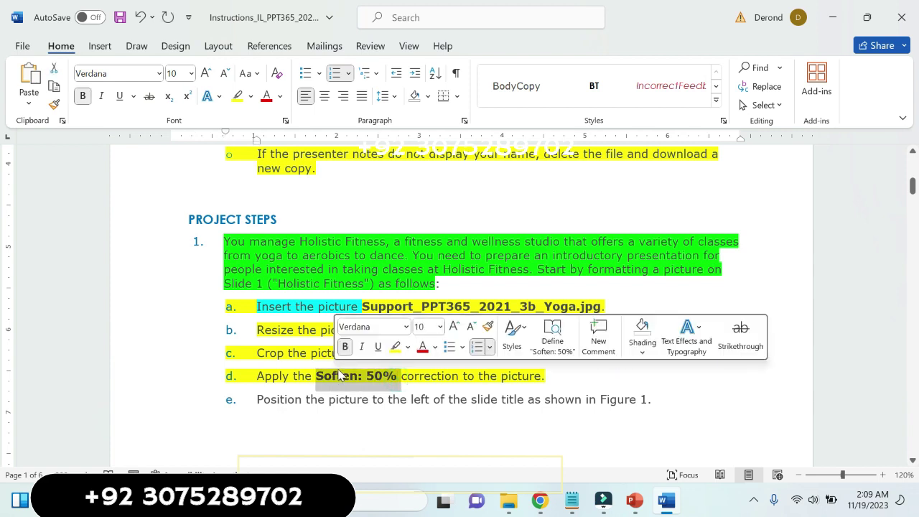
{"action": "left_click", "coordinate": [407, 348]}
{"action": "left_click", "coordinate": [441, 238]}
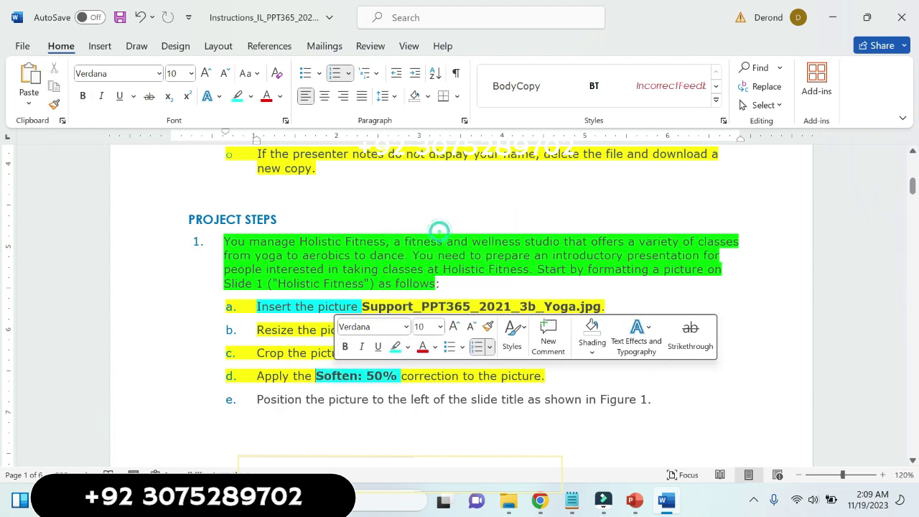
{"action": "left_click", "coordinate": [637, 505]}
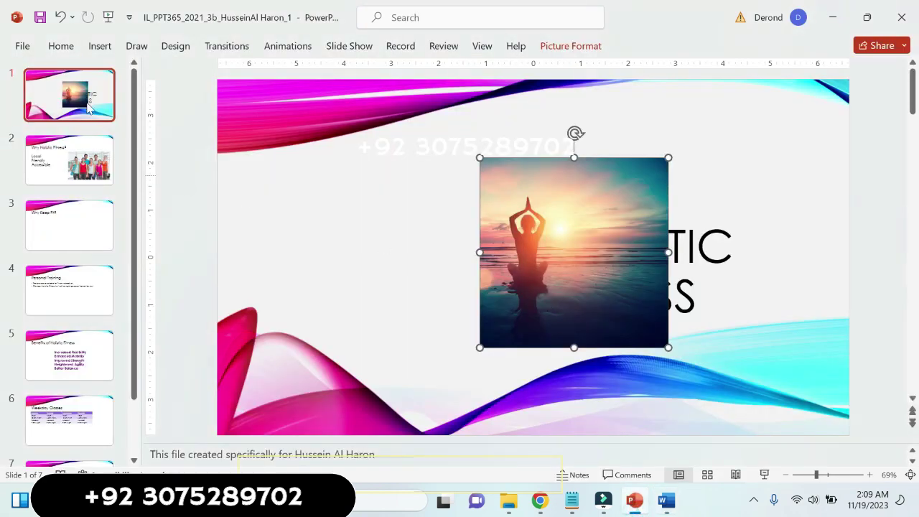
{"action": "left_click", "coordinate": [63, 46]}
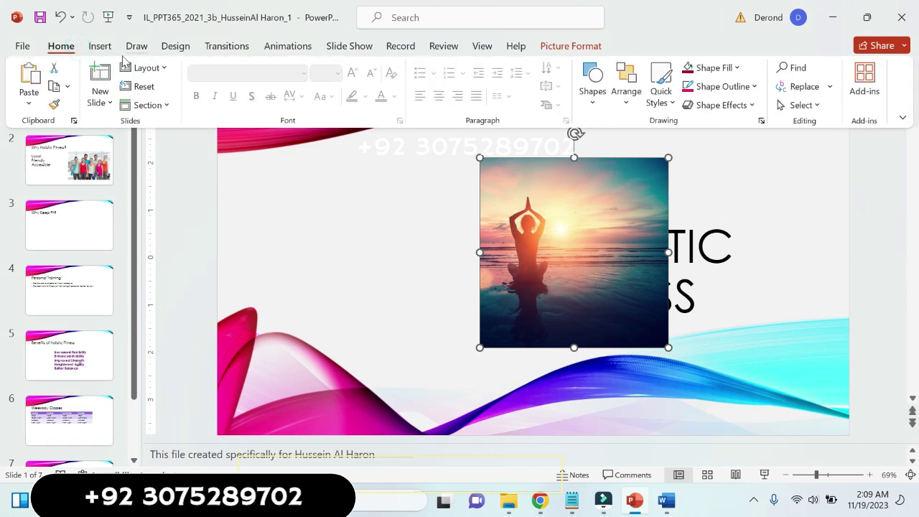
{"action": "left_click", "coordinate": [172, 49]}
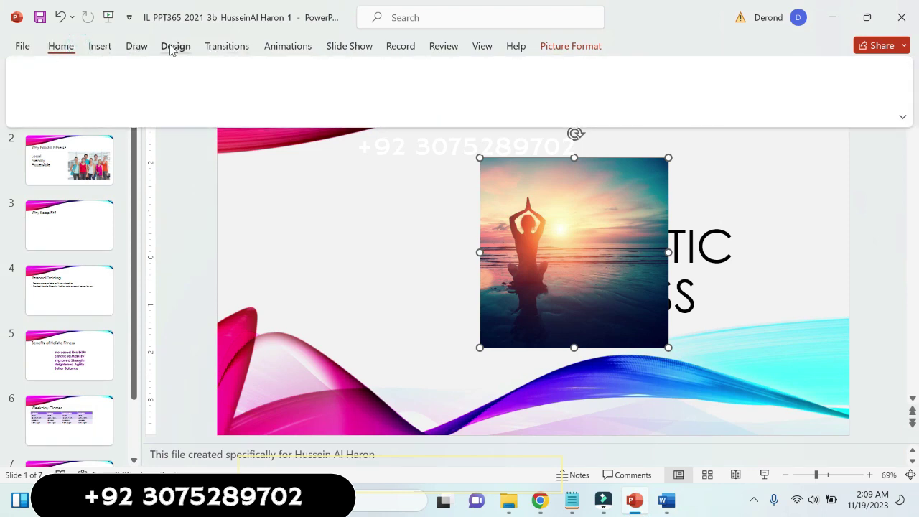
{"action": "left_click", "coordinate": [64, 47]}
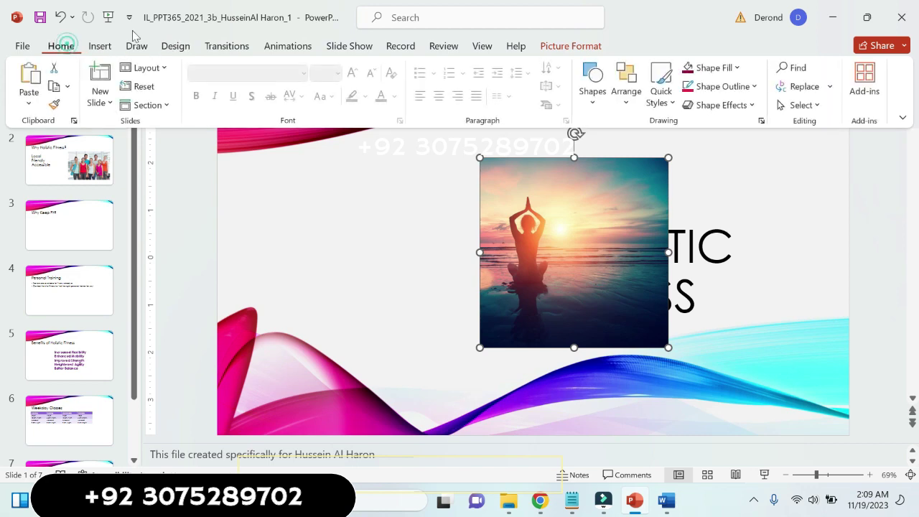
{"action": "left_click", "coordinate": [566, 47]}
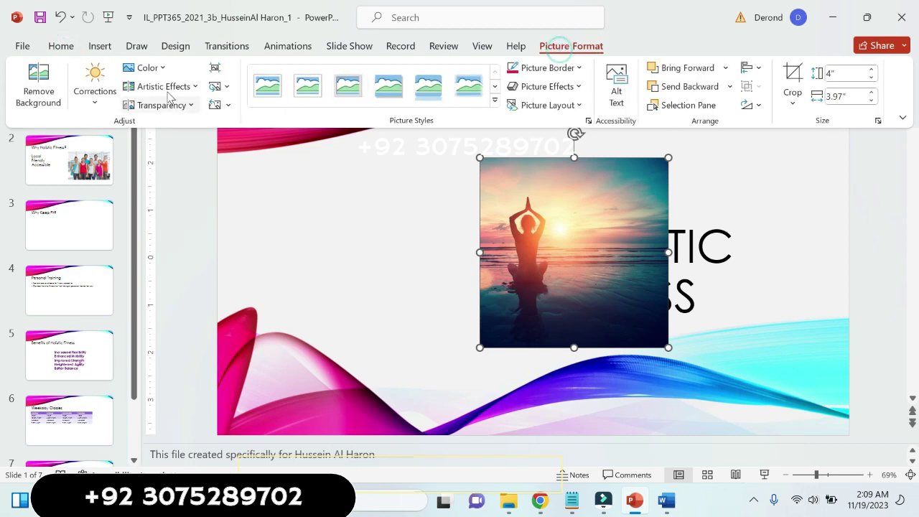
{"action": "left_click", "coordinate": [153, 69]}
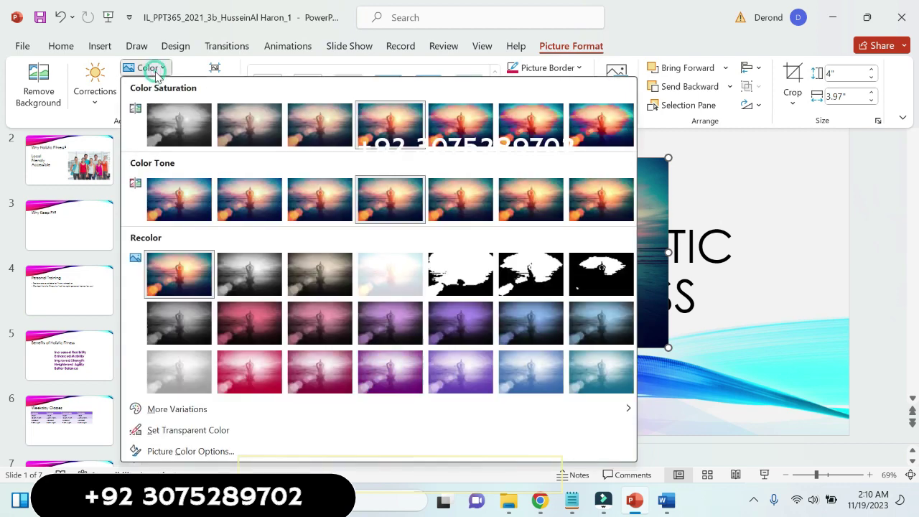
{"action": "left_click", "coordinate": [156, 72]}
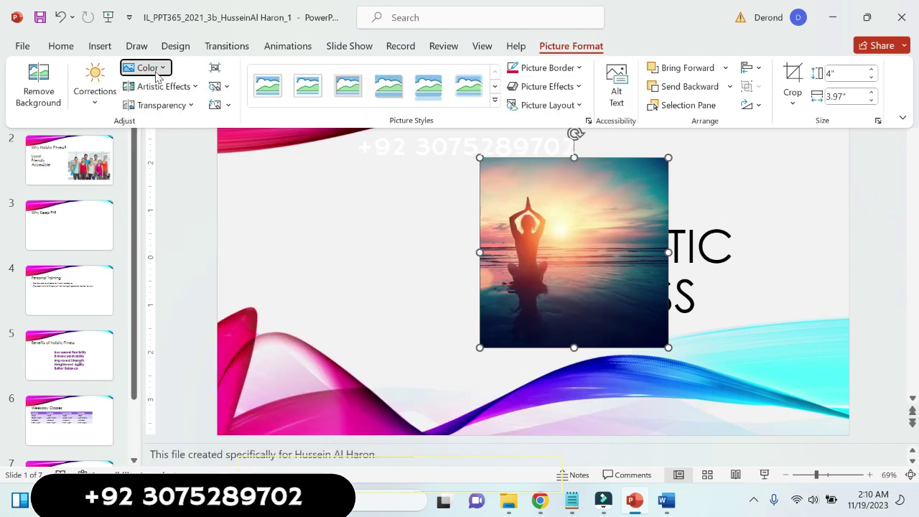
{"action": "left_click", "coordinate": [93, 83]}
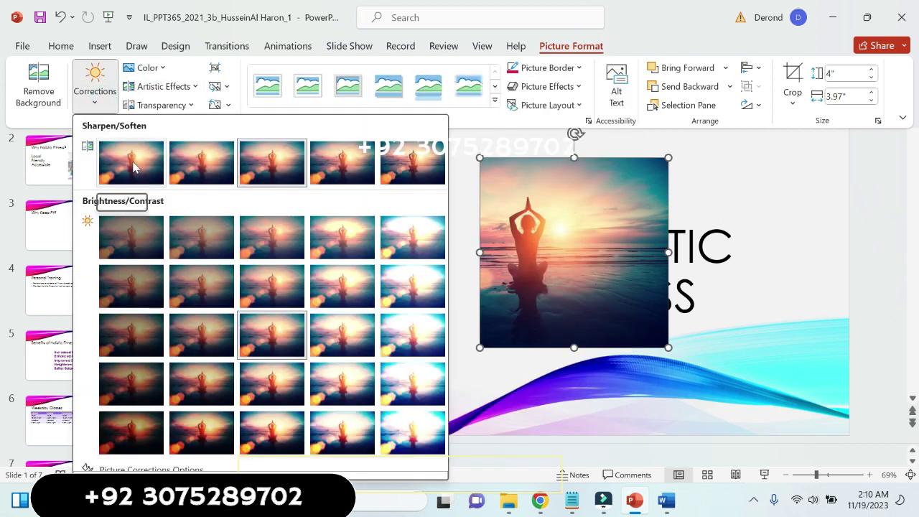
{"action": "key", "text": "Escape"}
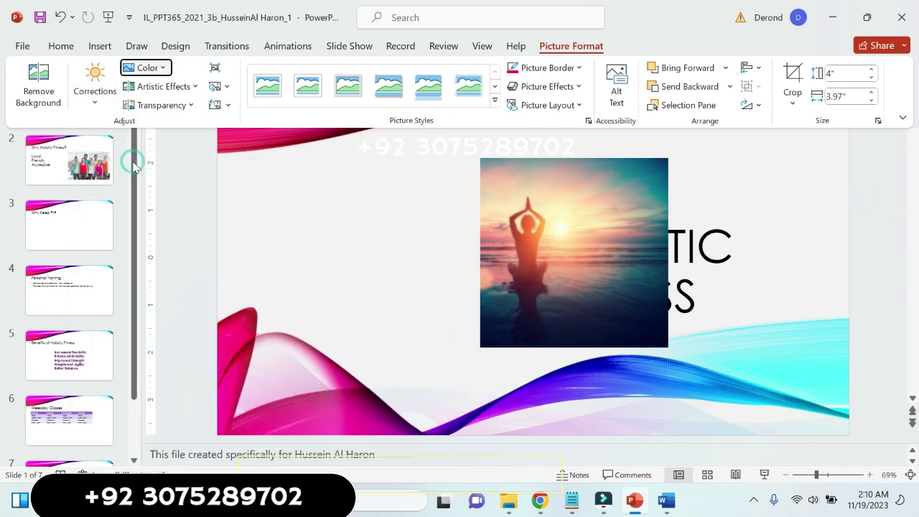
{"action": "left_click", "coordinate": [637, 507]}
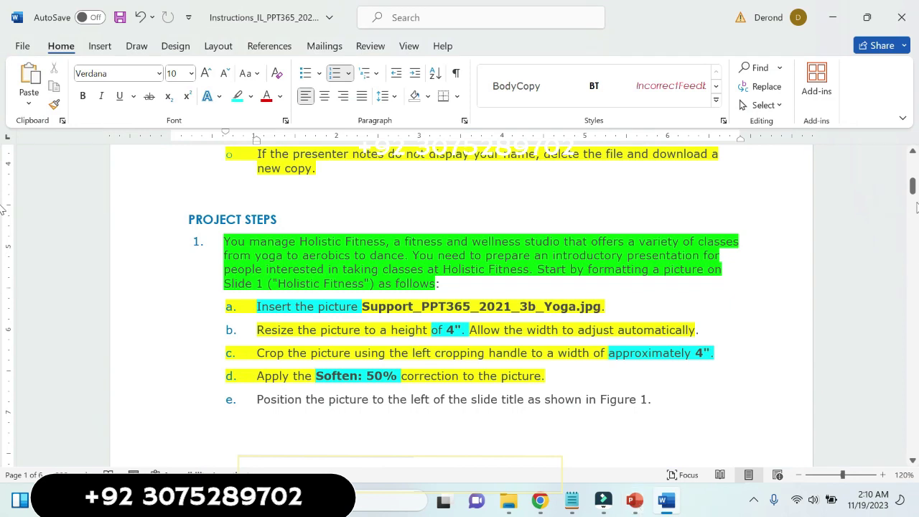
- Highlight instruction step e, about positioning the picture, in yellow, then return to PowerPoint
{"action": "left_click_drag", "start_coordinate": [912, 186], "coordinate": [913, 199]}
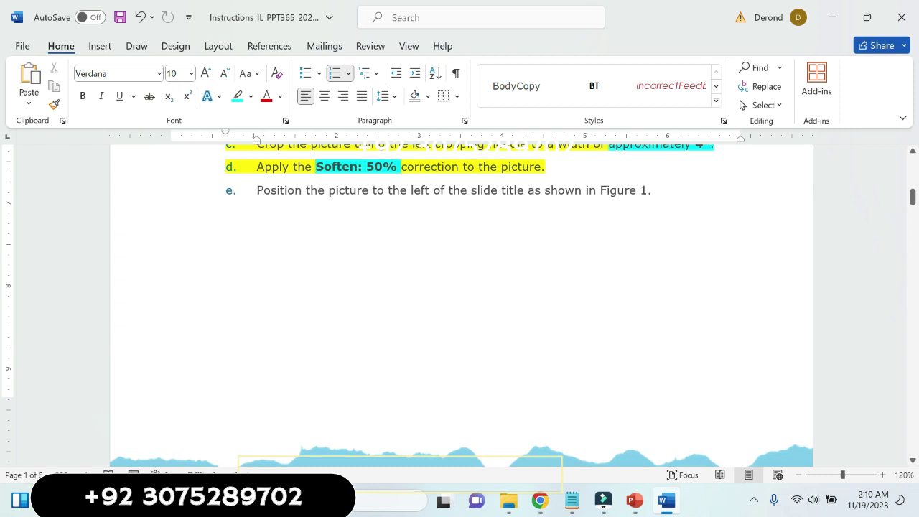
{"action": "left_click_drag", "start_coordinate": [256, 193], "coordinate": [650, 194]}
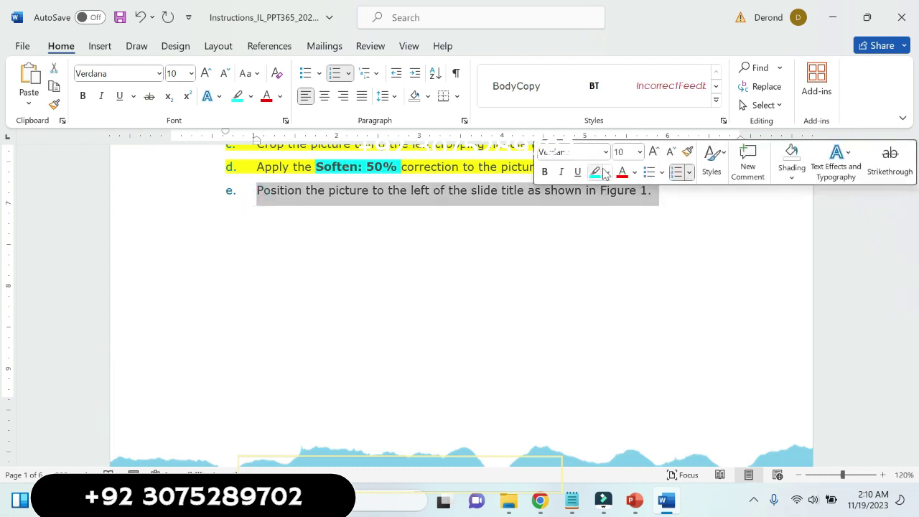
{"action": "left_click", "coordinate": [608, 173]}
{"action": "left_click", "coordinate": [600, 223]}
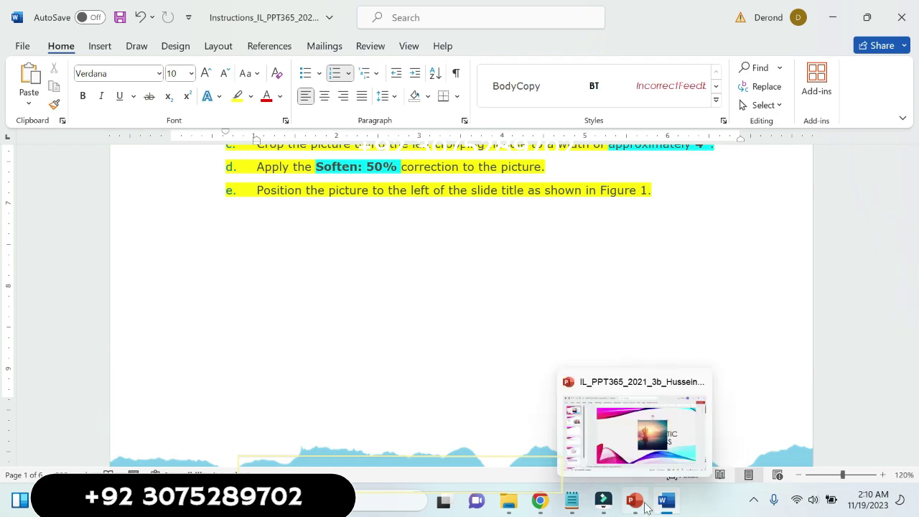
{"action": "left_click", "coordinate": [645, 503]}
- Drag the yoga picture left along the smart guide beside the HOLISTIC FITNESS title, then return to Word
{"action": "mouse_move", "coordinate": [538, 266]}
{"action": "left_mouse_down"}
{"action": "mouse_move", "coordinate": [355, 257]}
{"action": "mouse_move", "coordinate": [400, 238]}
{"action": "left_mouse_up"}
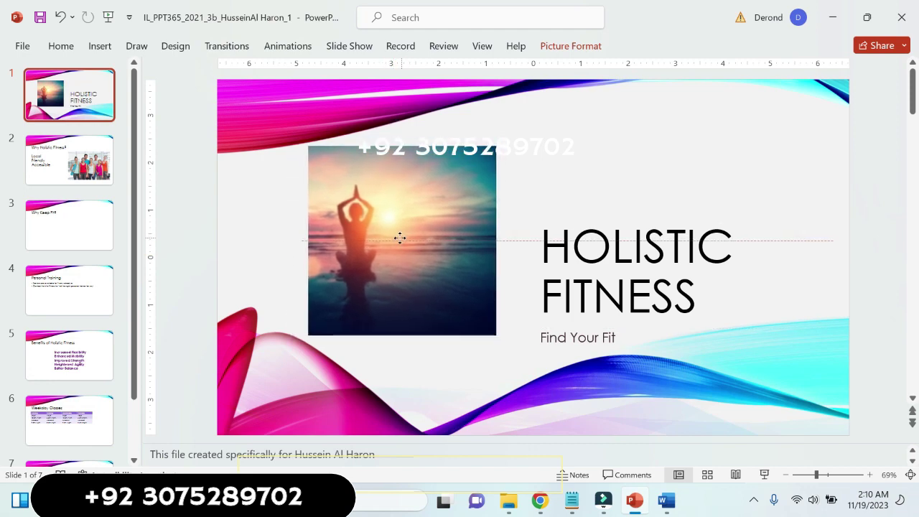
{"action": "left_click_drag", "start_coordinate": [399, 238], "coordinate": [386, 238]}
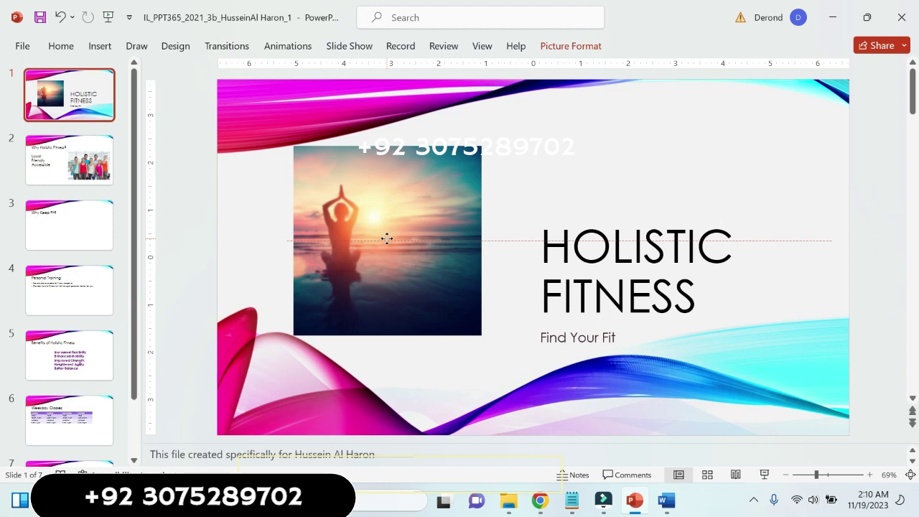
{"action": "left_click_drag", "start_coordinate": [387, 239], "coordinate": [387, 238]}
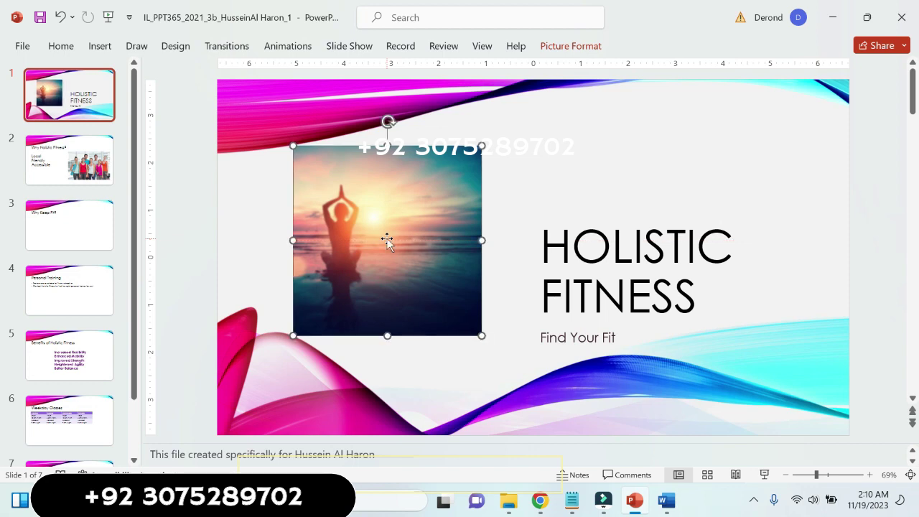
{"action": "left_click", "coordinate": [652, 193]}
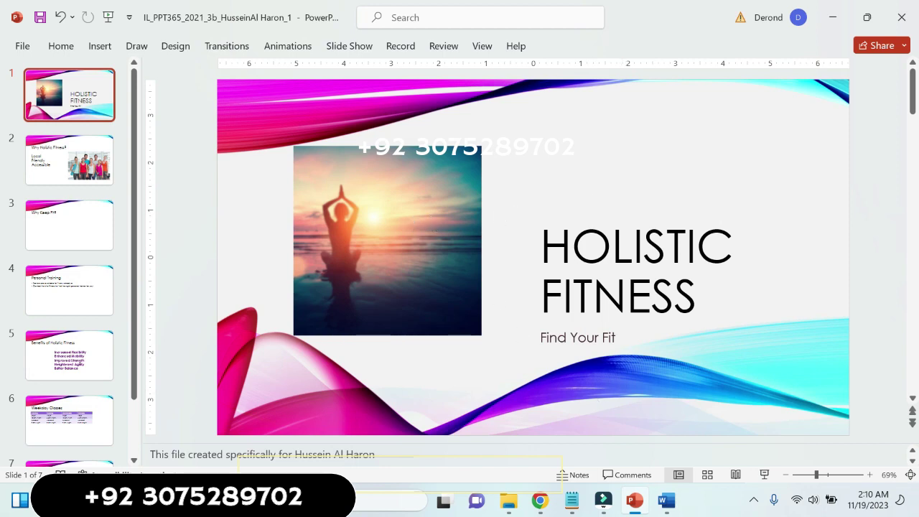
{"action": "left_click", "coordinate": [665, 501]}
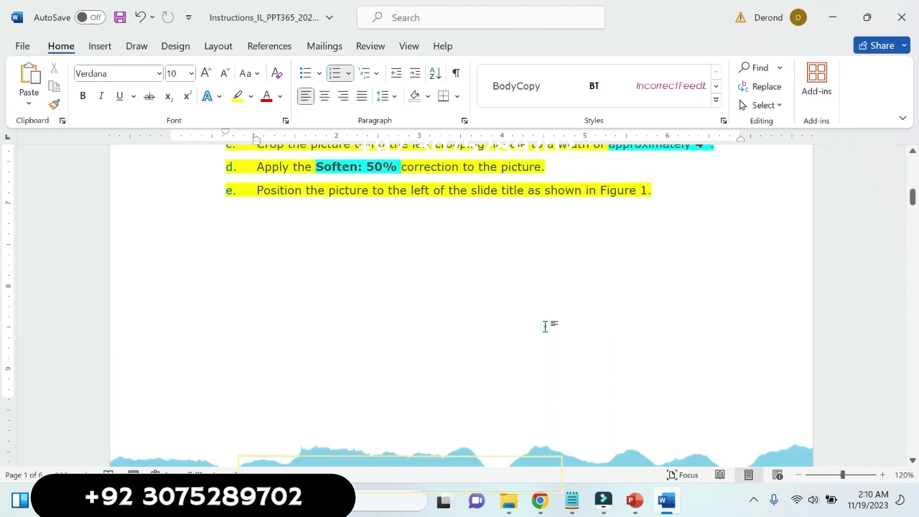
- Highlight the whole of instruction step 2 in yellow
{"action": "left_click_drag", "start_coordinate": [913, 203], "coordinate": [914, 226]}
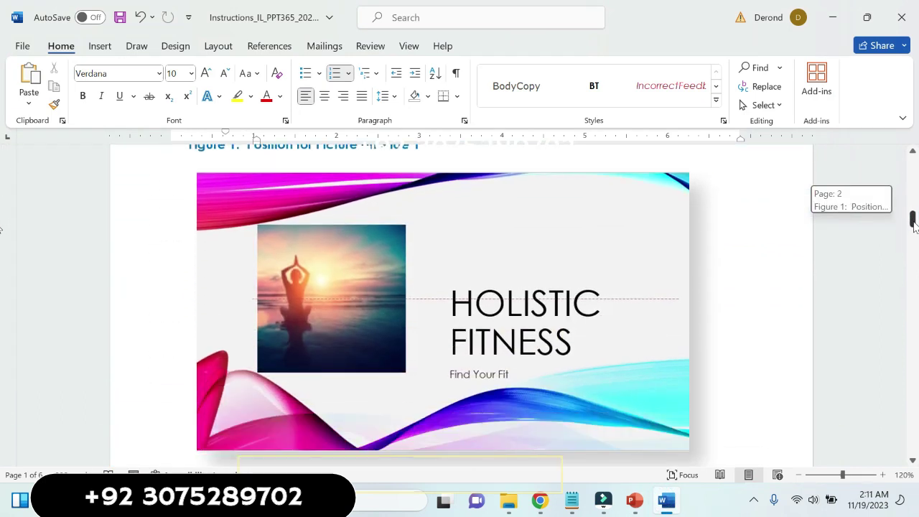
{"action": "left_click_drag", "start_coordinate": [915, 226], "coordinate": [914, 245]}
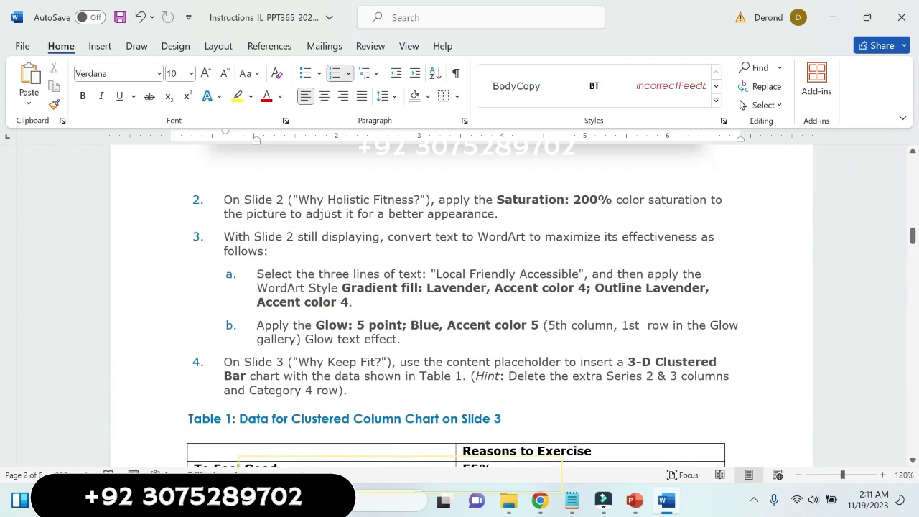
{"action": "left_click_drag", "start_coordinate": [223, 200], "coordinate": [544, 212]}
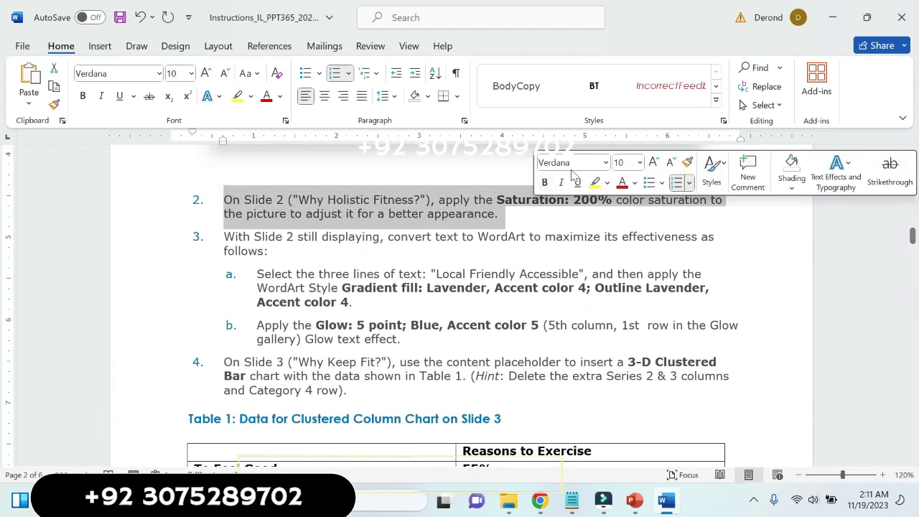
{"action": "left_click", "coordinate": [600, 181]}
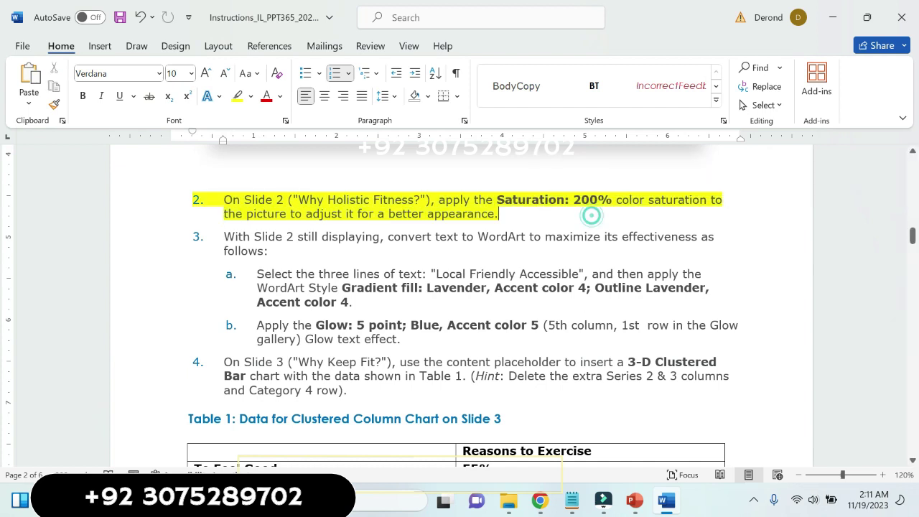
- Highlight 'Saturation: 200%' in turquoise, then return to PowerPoint
{"action": "left_click_drag", "start_coordinate": [496, 199], "coordinate": [612, 201]}
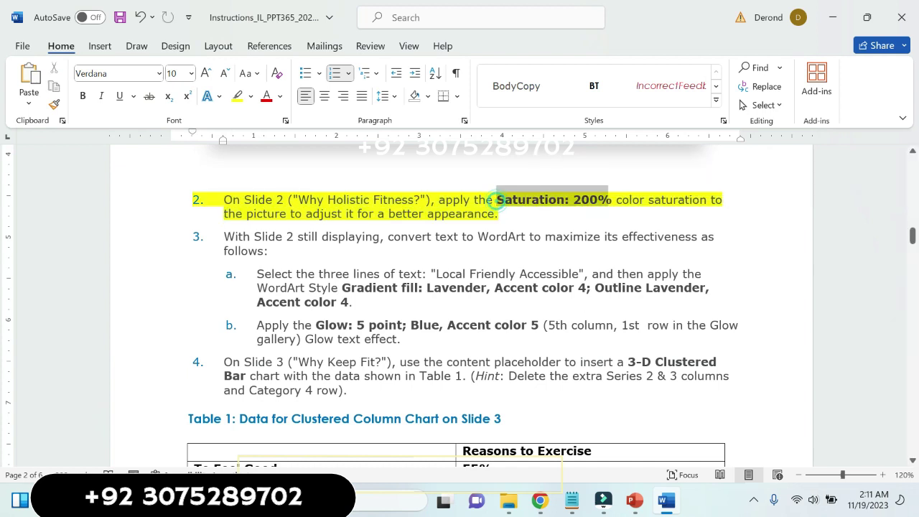
{"action": "left_click", "coordinate": [543, 178]}
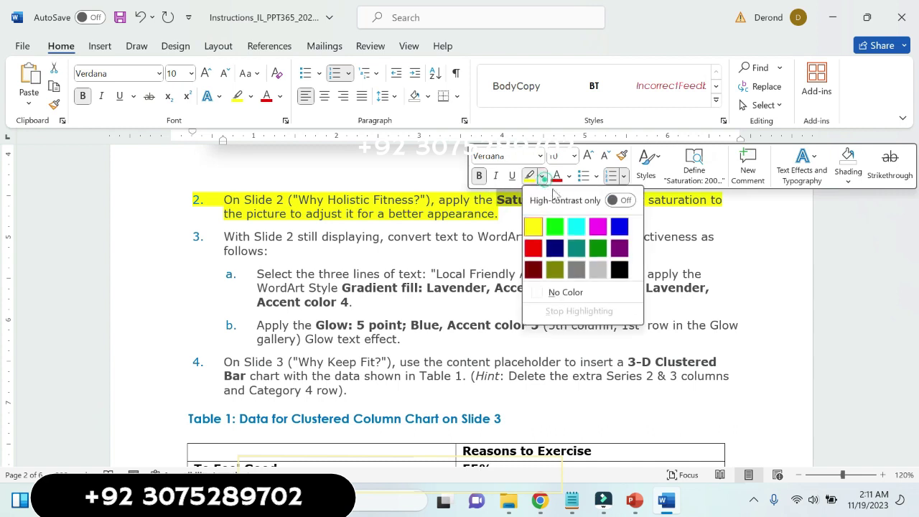
{"action": "left_click", "coordinate": [572, 226]}
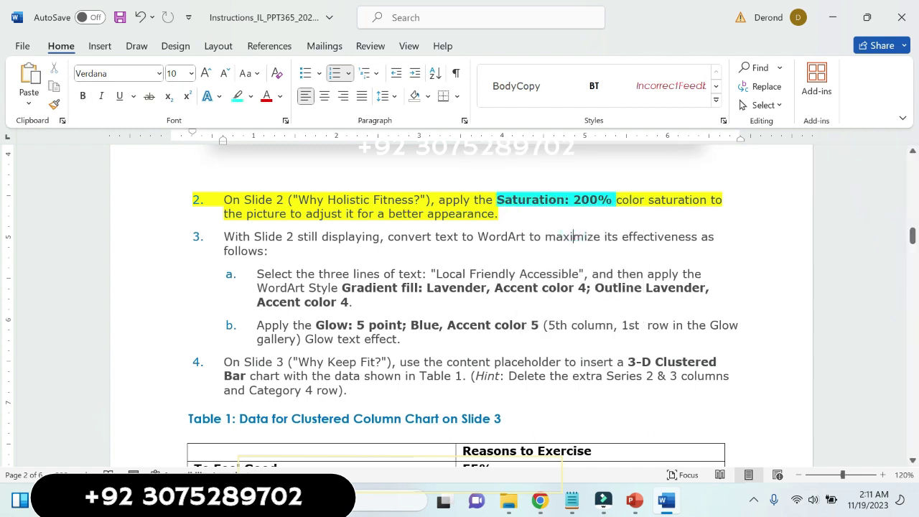
{"action": "left_click", "coordinate": [635, 503]}
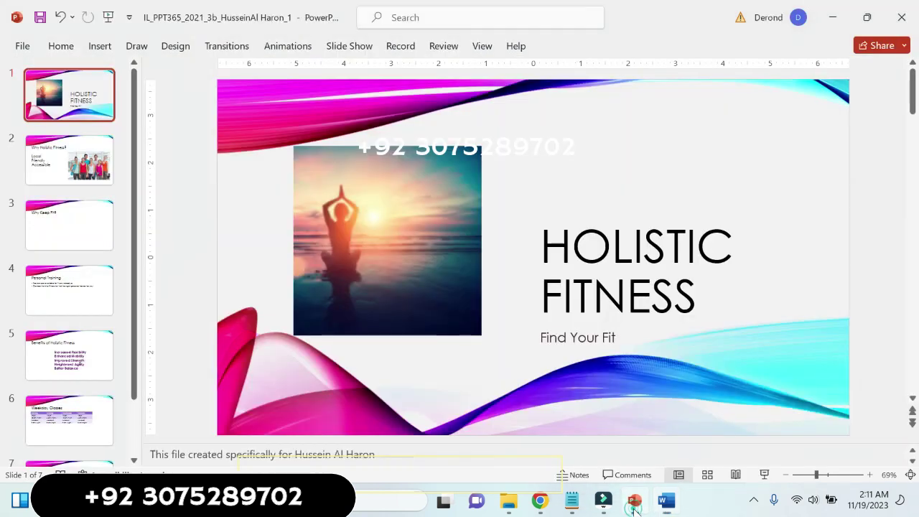
- Apply Saturation: 200% from Picture Format > Color to slide 2's group photo
{"action": "left_click", "coordinate": [87, 162]}
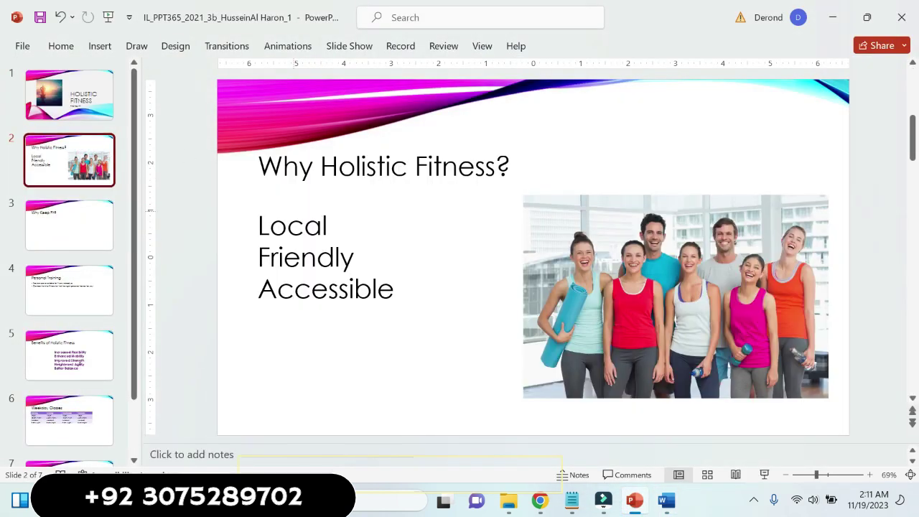
{"action": "left_click", "coordinate": [667, 250]}
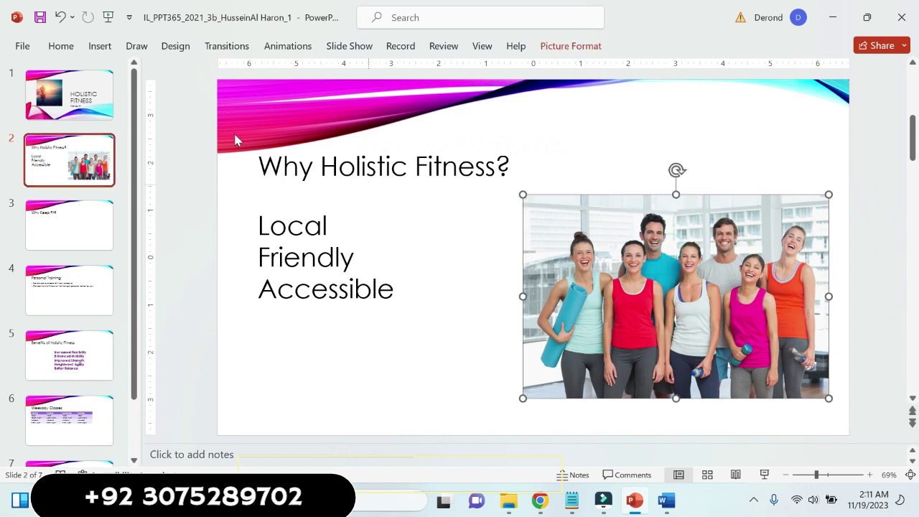
{"action": "left_click", "coordinate": [64, 46]}
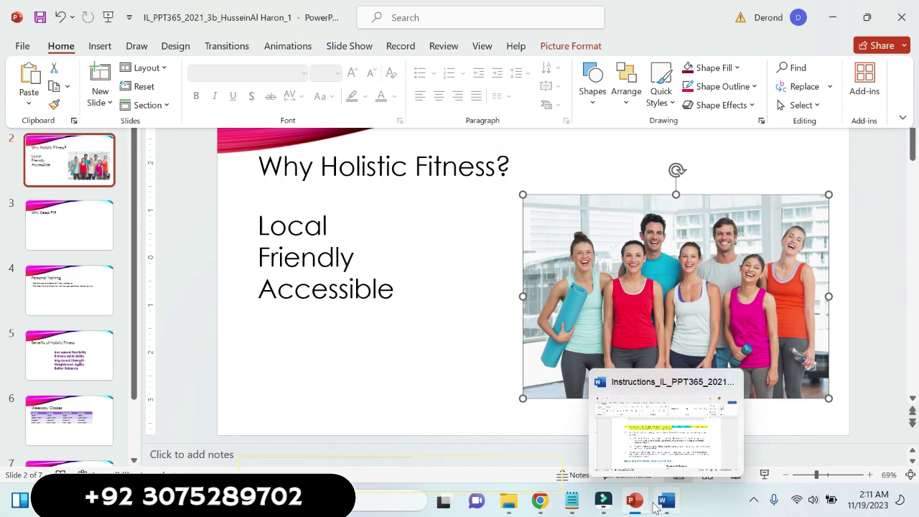
{"action": "left_click", "coordinate": [664, 503]}
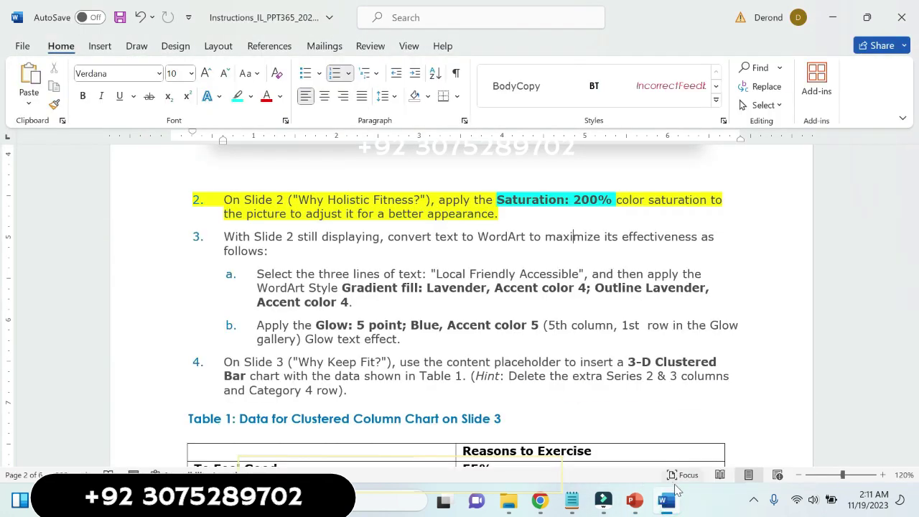
{"action": "left_click", "coordinate": [639, 506]}
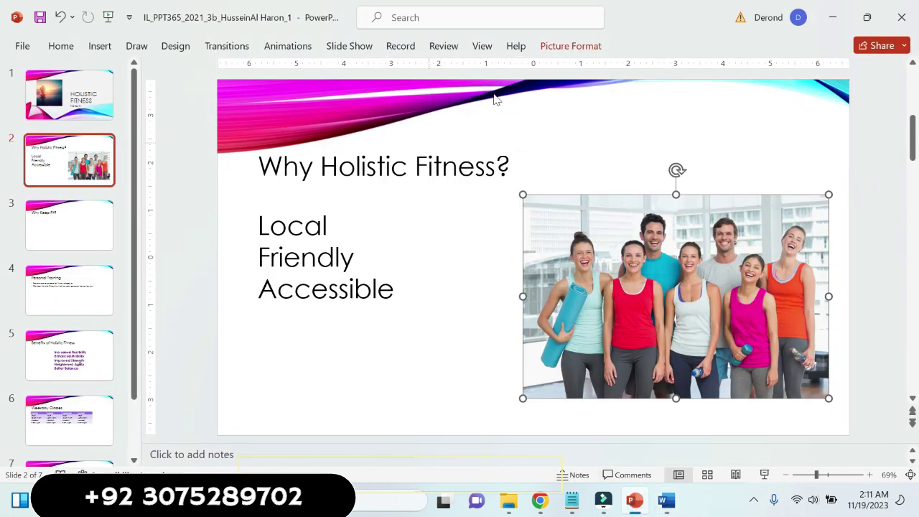
{"action": "left_click", "coordinate": [564, 47]}
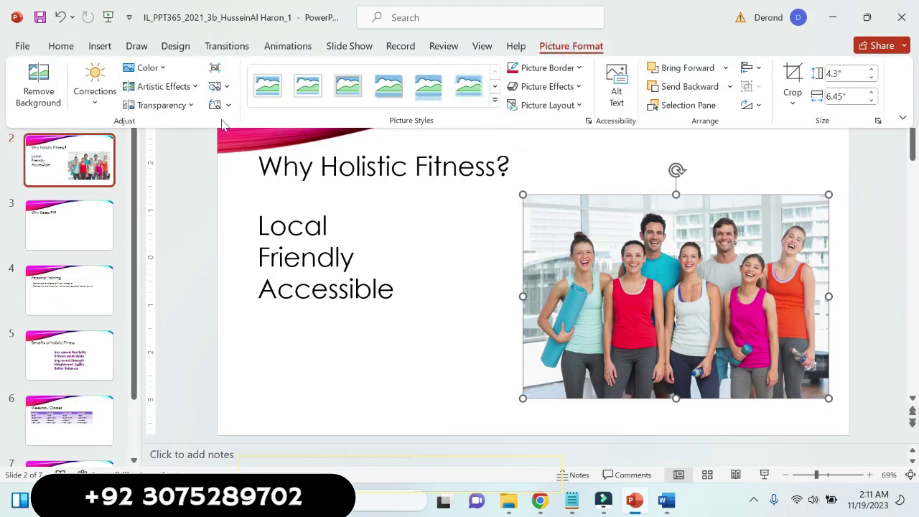
{"action": "left_click", "coordinate": [163, 69]}
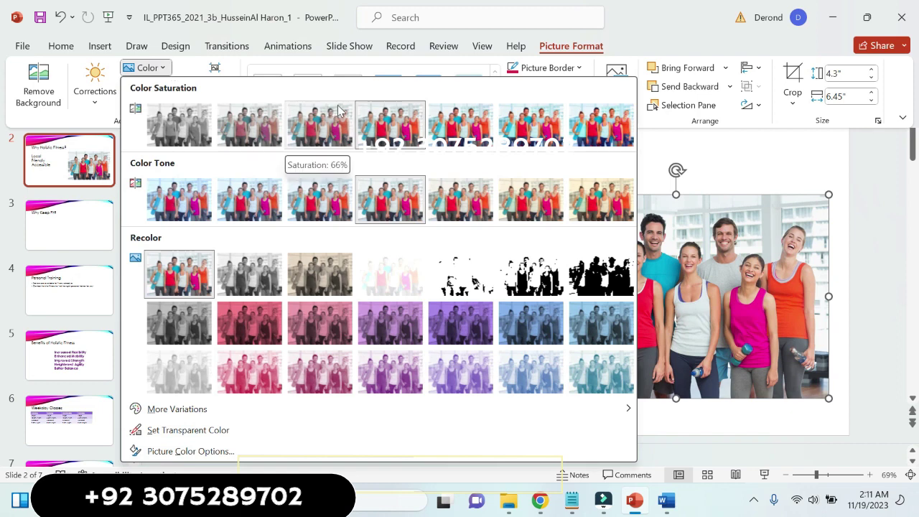
{"action": "left_click", "coordinate": [466, 136]}
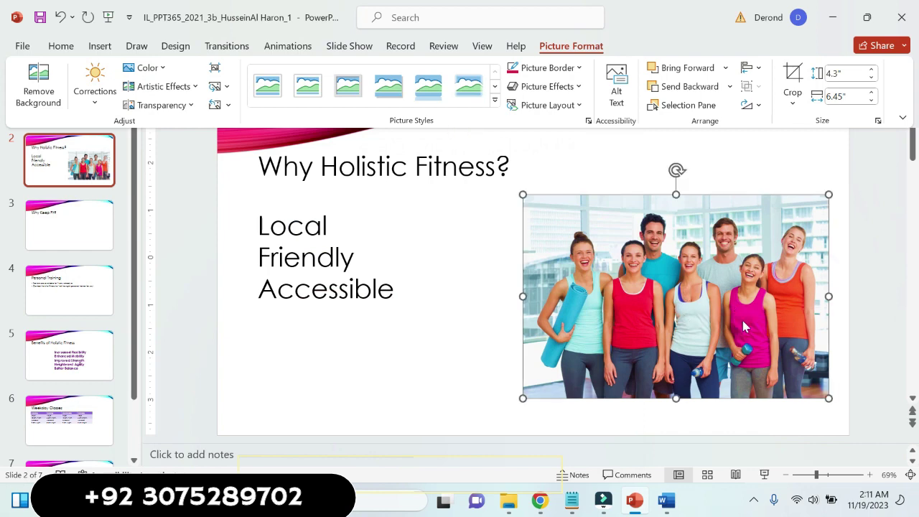
- Highlight the whole step 3 paragraph in yellow in the instructions
{"action": "left_click", "coordinate": [664, 502]}
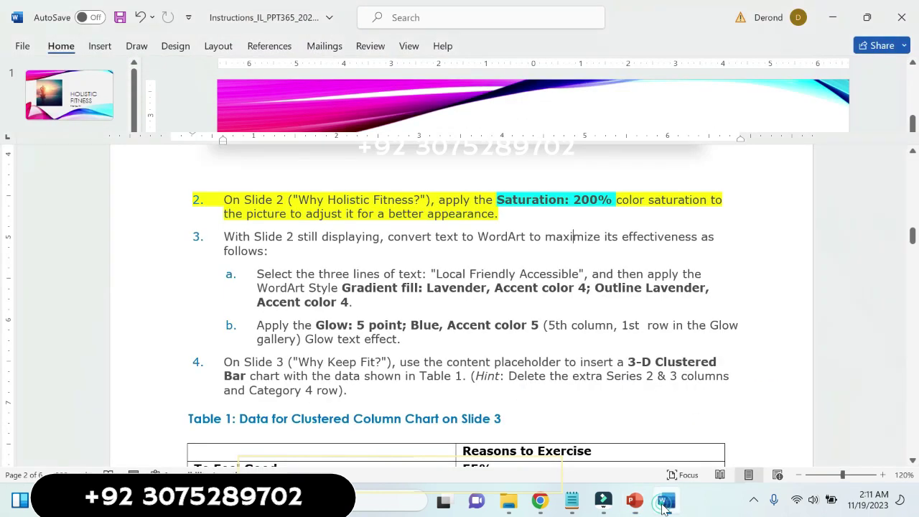
{"action": "left_click", "coordinate": [678, 368]}
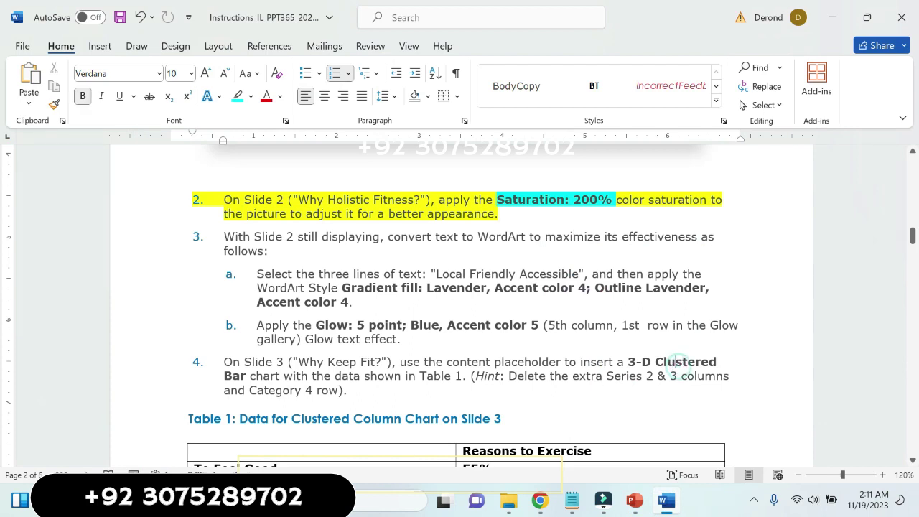
{"action": "triple_click", "coordinate": [232, 237]}
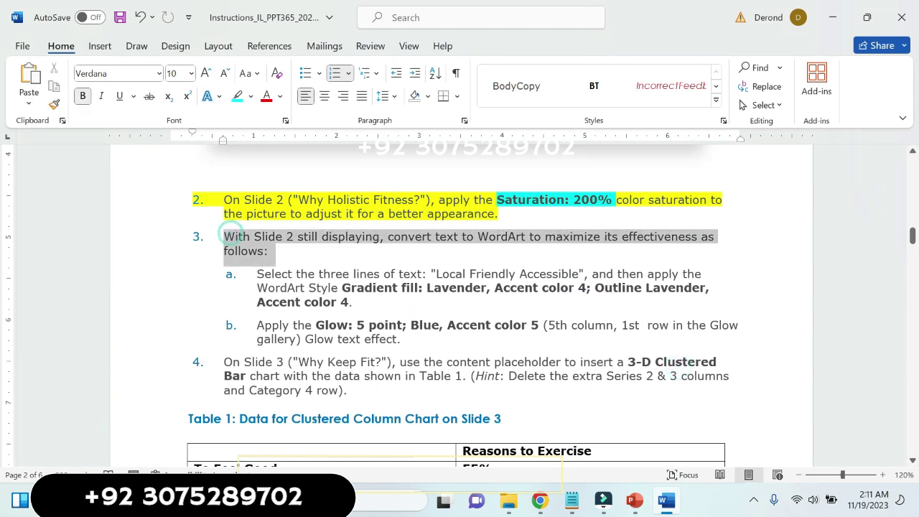
{"action": "left_click", "coordinate": [338, 226]}
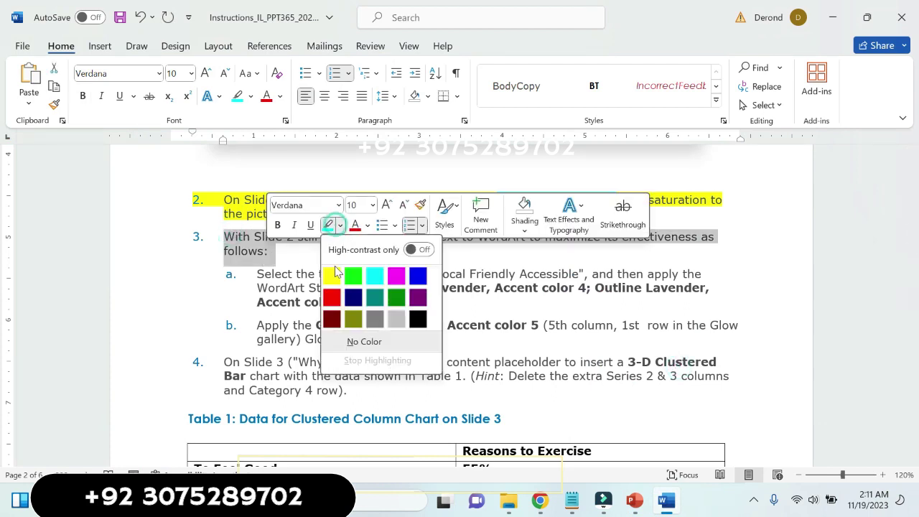
{"action": "left_click", "coordinate": [333, 271]}
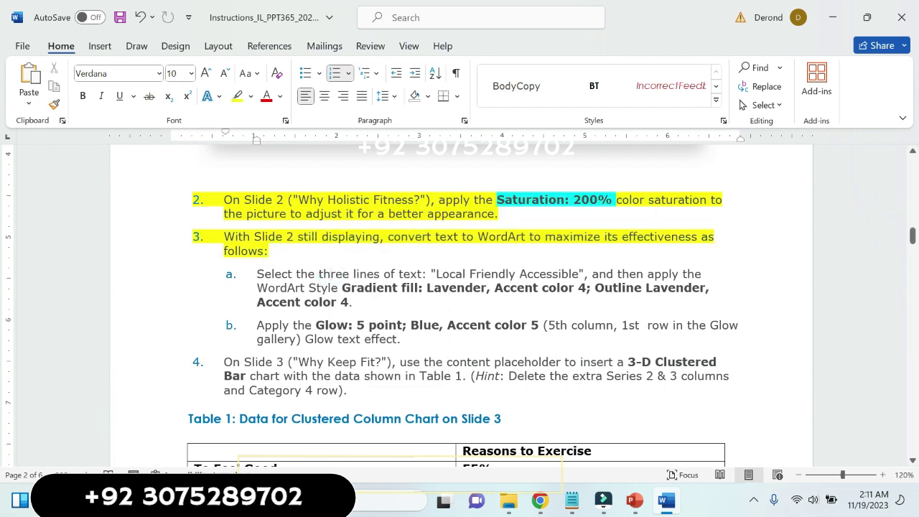
- Highlight the three lines of item a in yellow as well
{"action": "left_click_drag", "start_coordinate": [257, 274], "coordinate": [352, 303]}
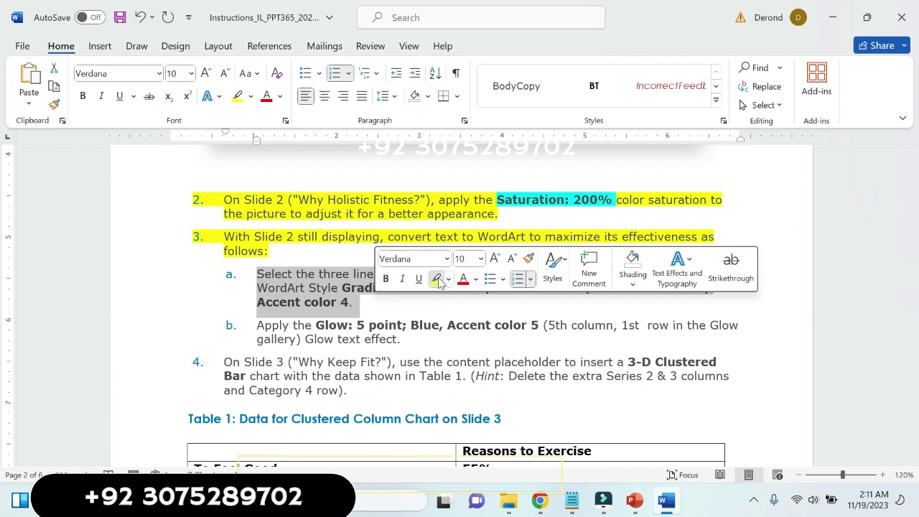
{"action": "left_click", "coordinate": [435, 279]}
{"action": "left_click", "coordinate": [451, 303]}
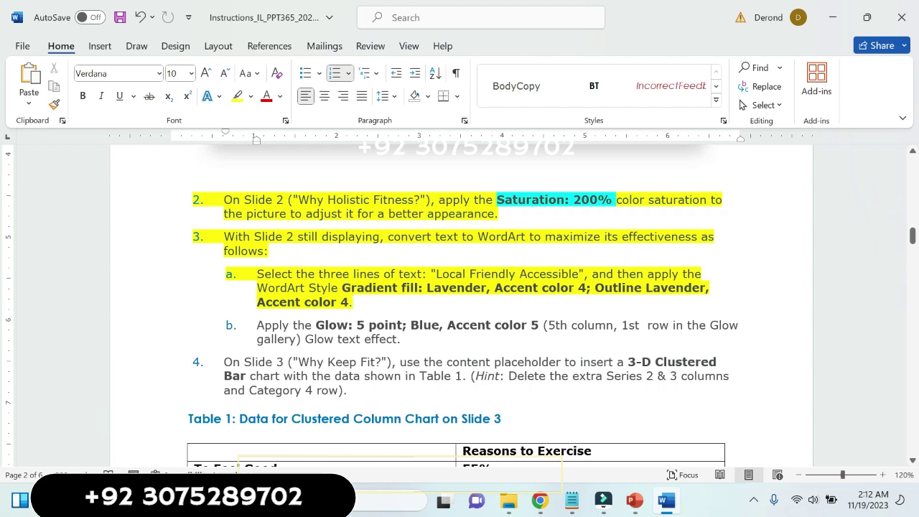
- Select the Local, Friendly, Accessible lines on slide 2 and expand the WordArt Styles gallery
{"action": "left_click", "coordinate": [635, 501]}
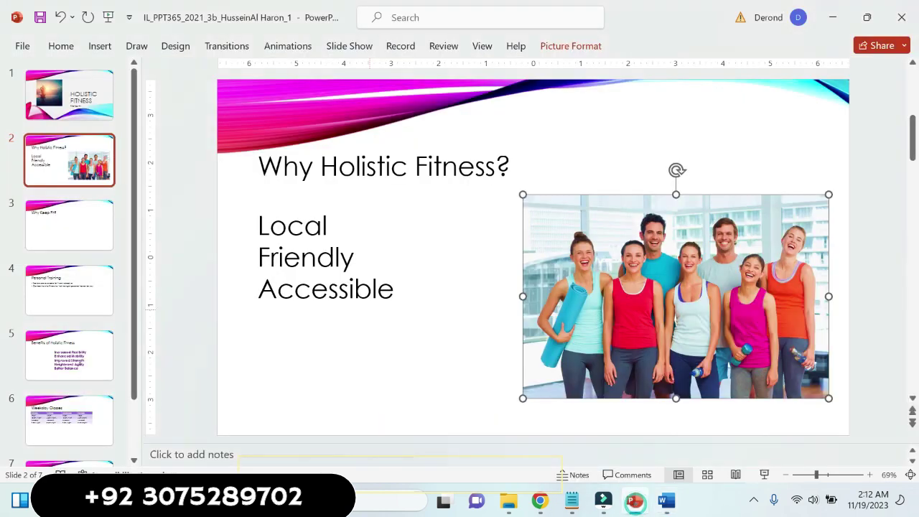
{"action": "left_click", "coordinate": [257, 225]}
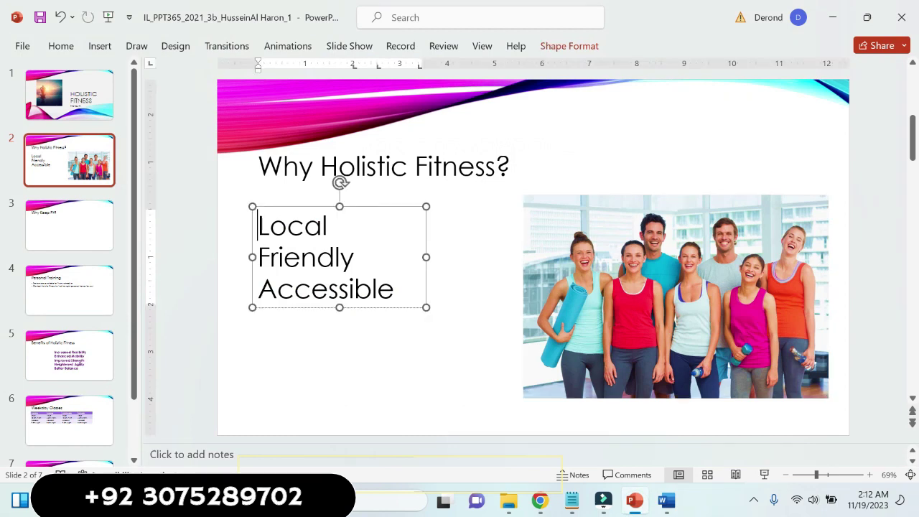
{"action": "left_click_drag", "start_coordinate": [257, 226], "coordinate": [398, 294]}
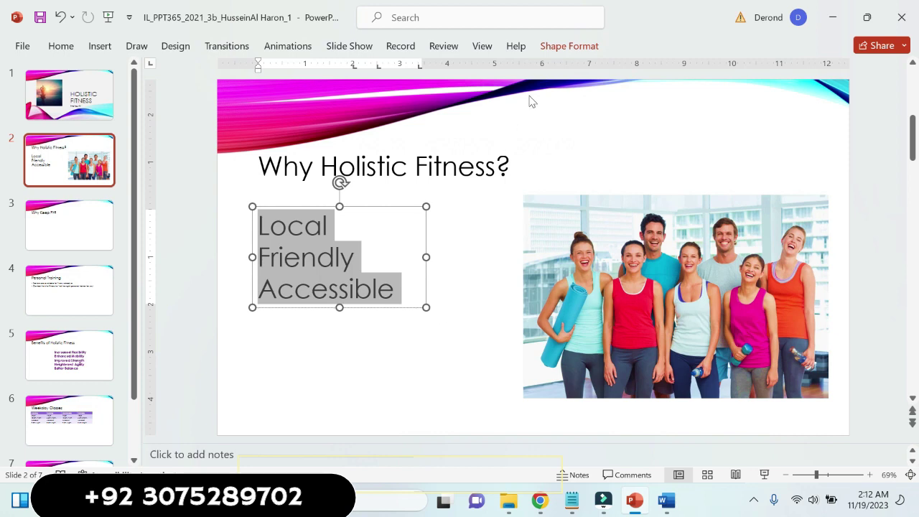
{"action": "left_click", "coordinate": [579, 46]}
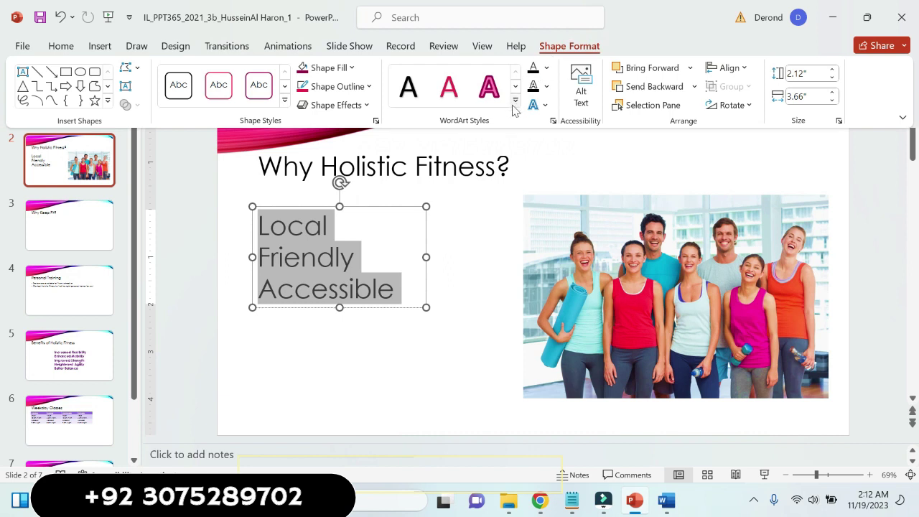
{"action": "left_click", "coordinate": [515, 101]}
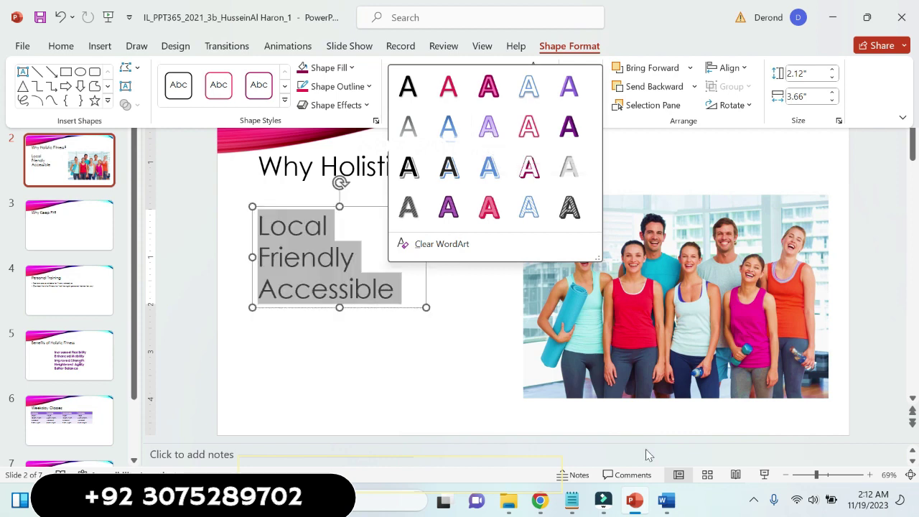
- Check the required WordArt style in the Word instructions, then return to Shape Format
{"action": "left_click", "coordinate": [667, 501]}
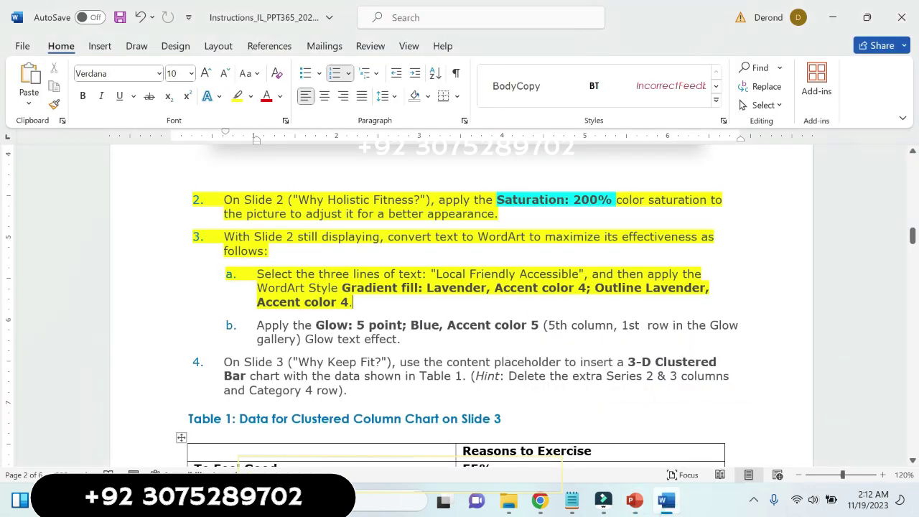
{"action": "left_click", "coordinate": [633, 503]}
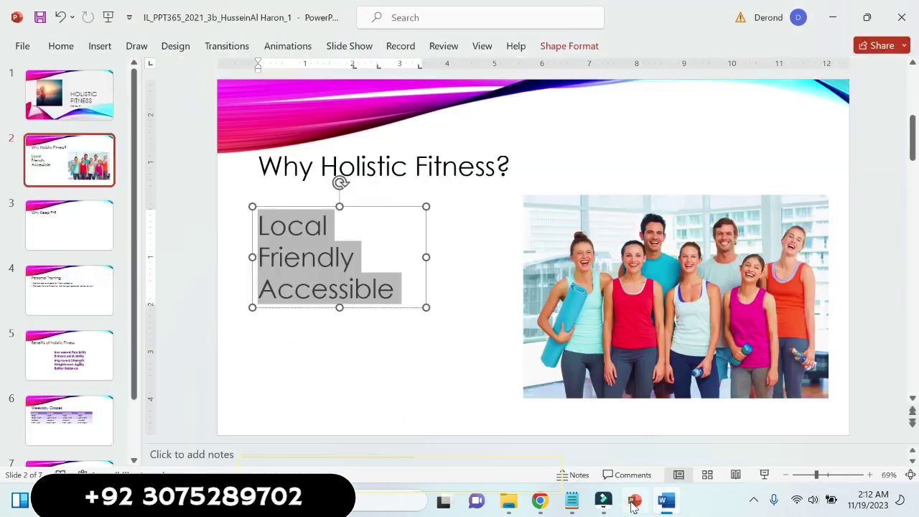
{"action": "left_click", "coordinate": [567, 46]}
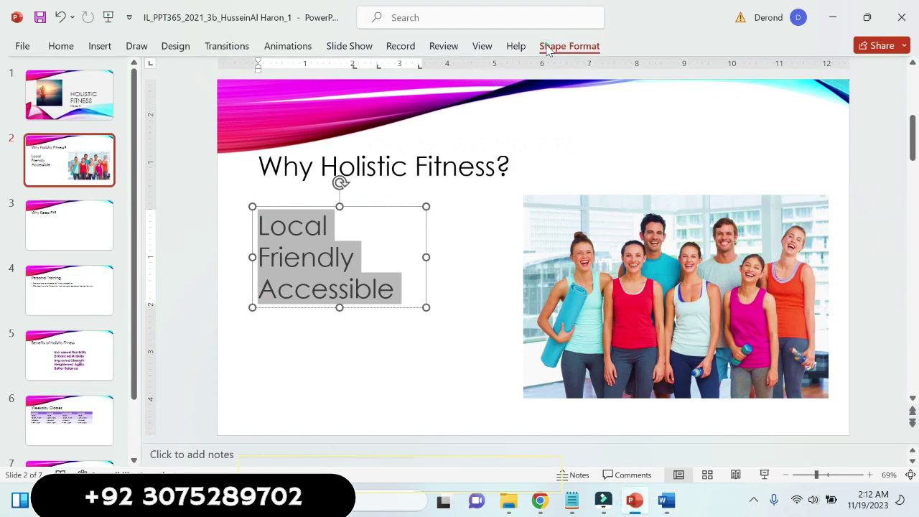
- Apply the Gradient fill: Lavender, Accent color 4; Outline Lavender WordArt style
{"action": "left_click", "coordinate": [516, 101]}
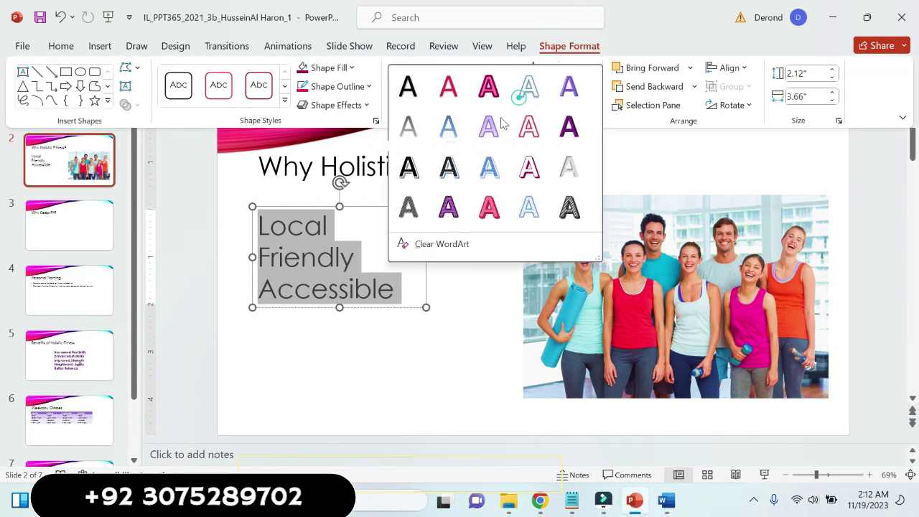
{"action": "left_click", "coordinate": [489, 129]}
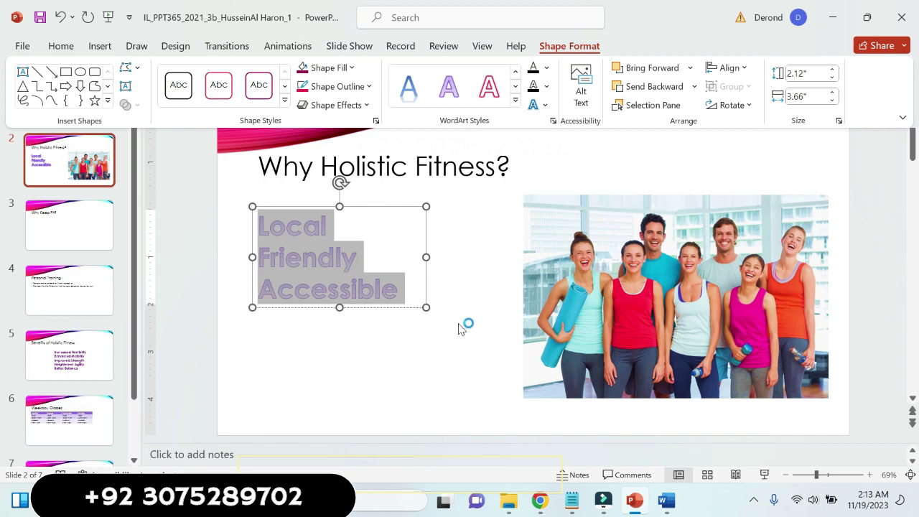
{"action": "left_click", "coordinate": [461, 328]}
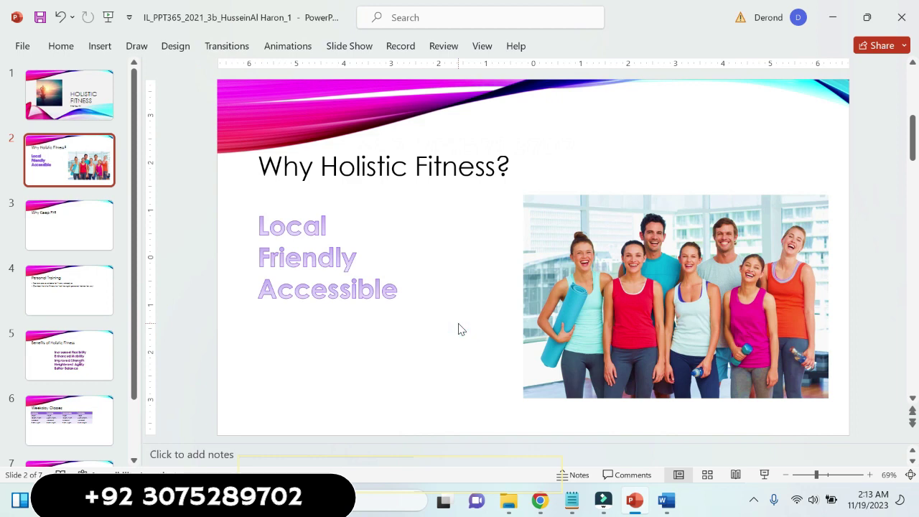
- Undo the accidental text box move with Ctrl+Z and reselect all three WordArt lines
{"action": "mouse_move", "coordinate": [257, 227]}
{"action": "left_mouse_down"}
{"action": "mouse_move", "coordinate": [287, 238]}
{"action": "mouse_move", "coordinate": [271, 232]}
{"action": "left_mouse_up"}
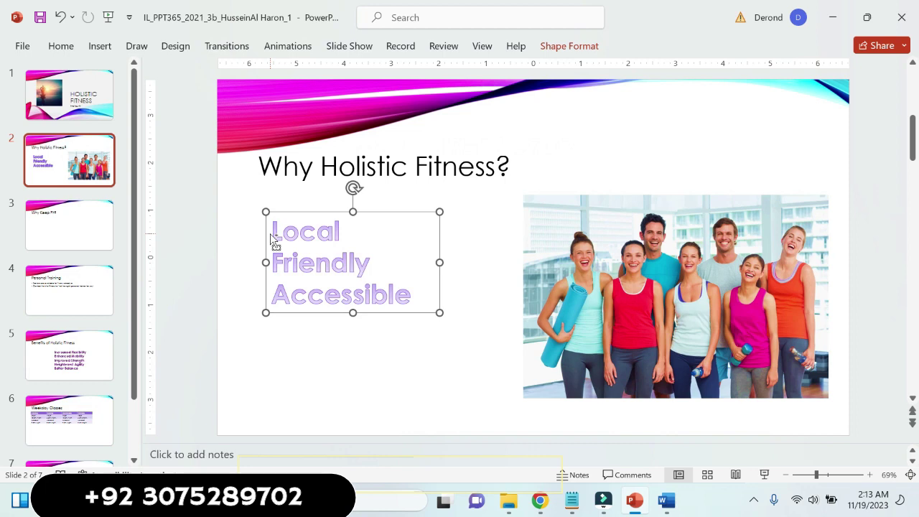
{"action": "key", "text": "ctrl+z"}
{"action": "double_click", "coordinate": [287, 227]}
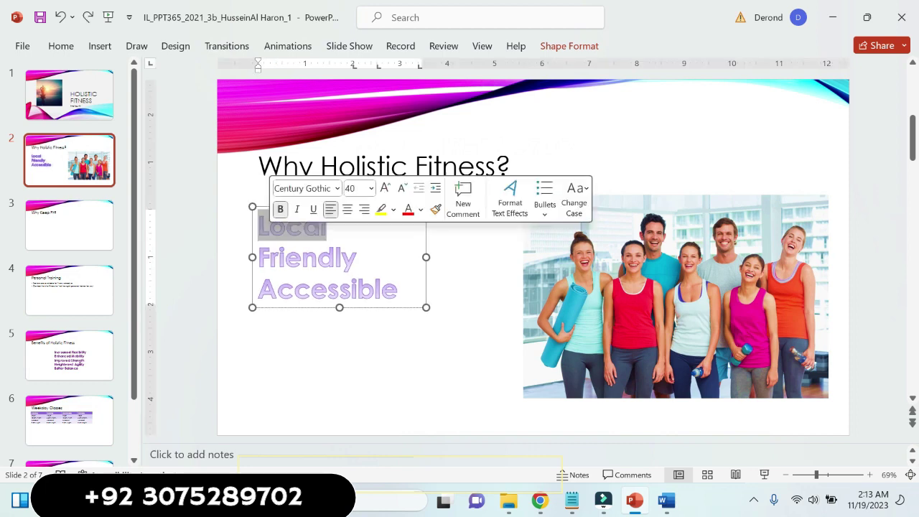
{"action": "left_click", "coordinate": [263, 229]}
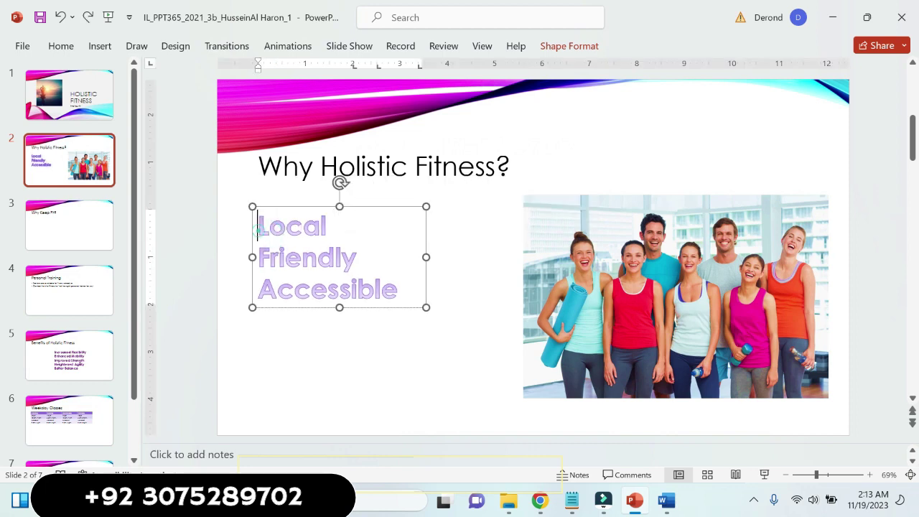
{"action": "left_click_drag", "start_coordinate": [262, 228], "coordinate": [404, 295]}
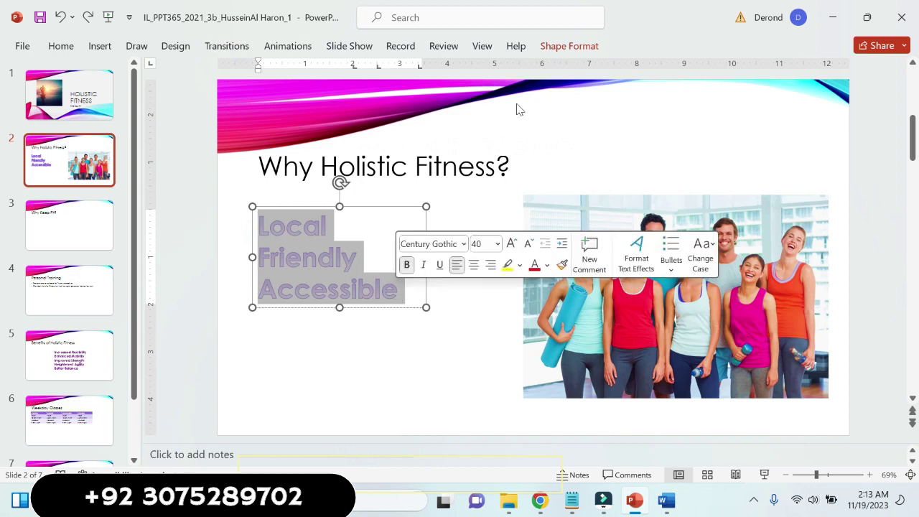
{"action": "left_click", "coordinate": [568, 46]}
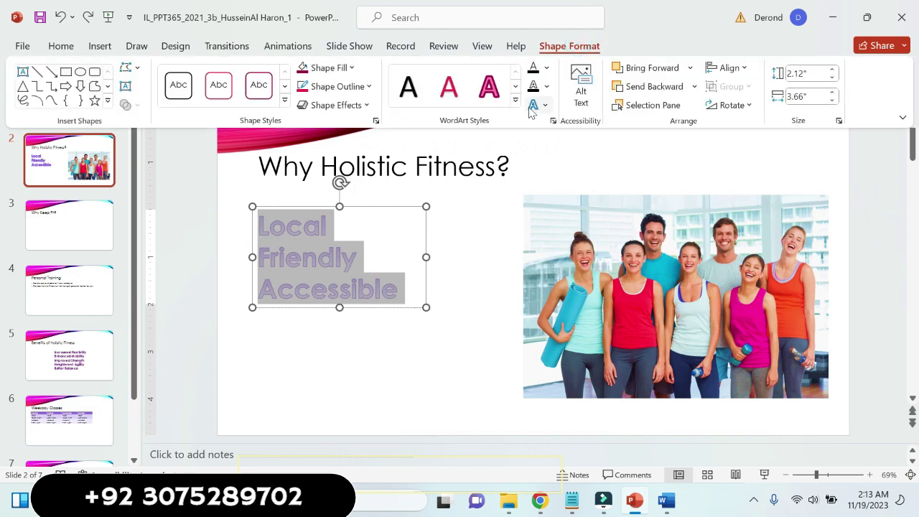
- Give the WordArt text the Glow: 5 point; Blue, Accent color 5 text effect
{"action": "left_click", "coordinate": [516, 101]}
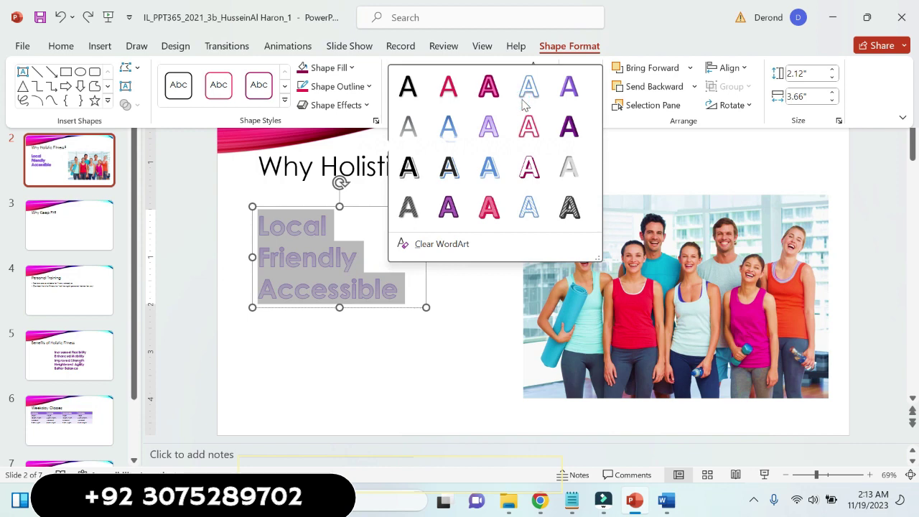
{"action": "left_click", "coordinate": [622, 127]}
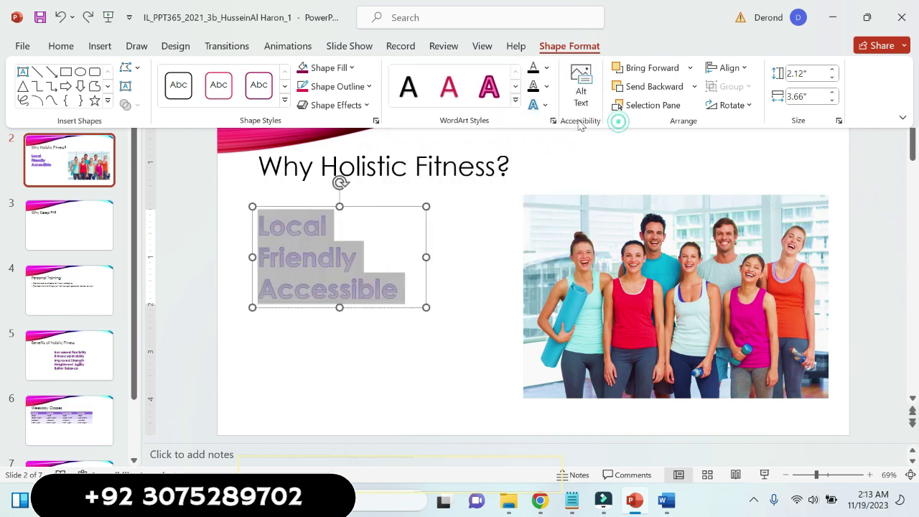
{"action": "left_click", "coordinate": [547, 105]}
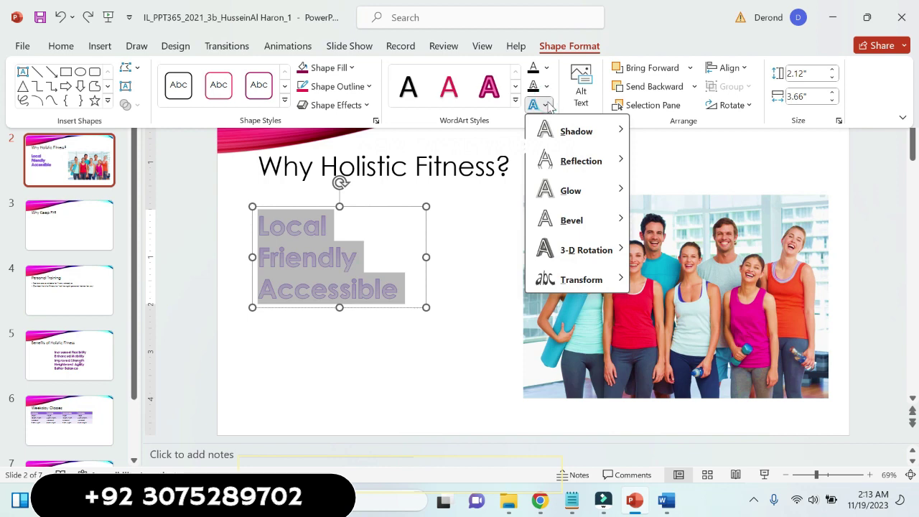
{"action": "mouse_move", "coordinate": [561, 201]}
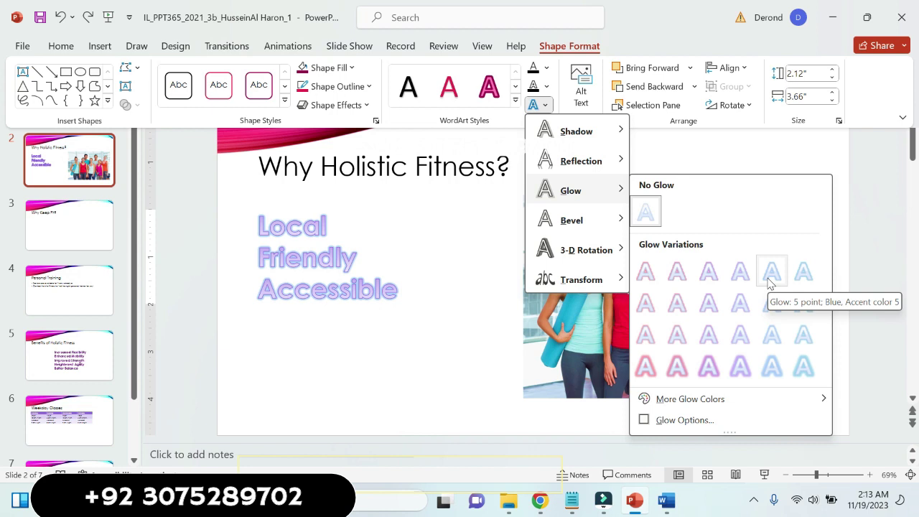
{"action": "left_click", "coordinate": [770, 282]}
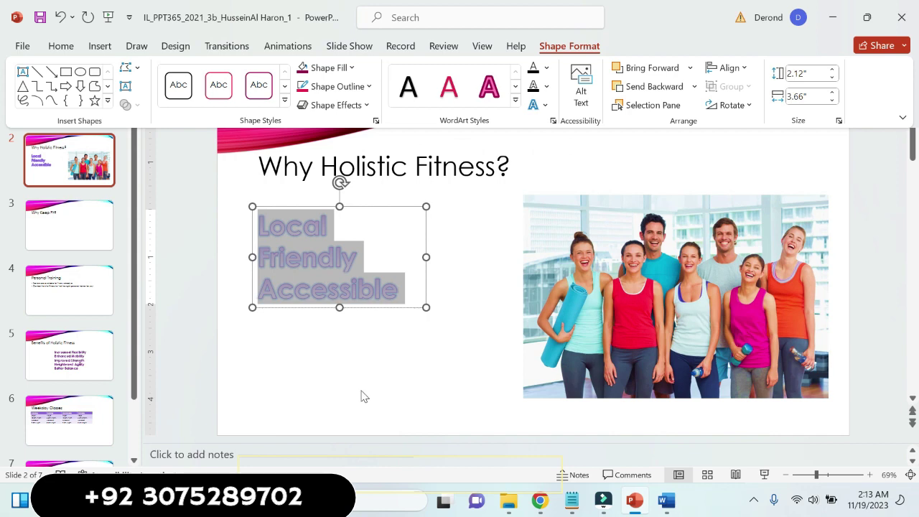
{"action": "key", "text": "ctrl+F1"}
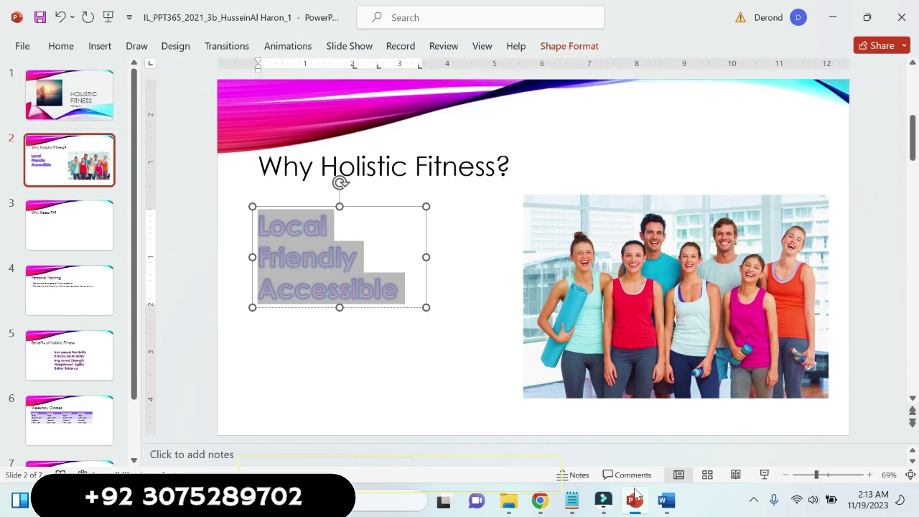
- Select instruction 3b about the Glow effect in Word, then Alt+Tab back to PowerPoint
{"action": "left_click", "coordinate": [672, 503]}
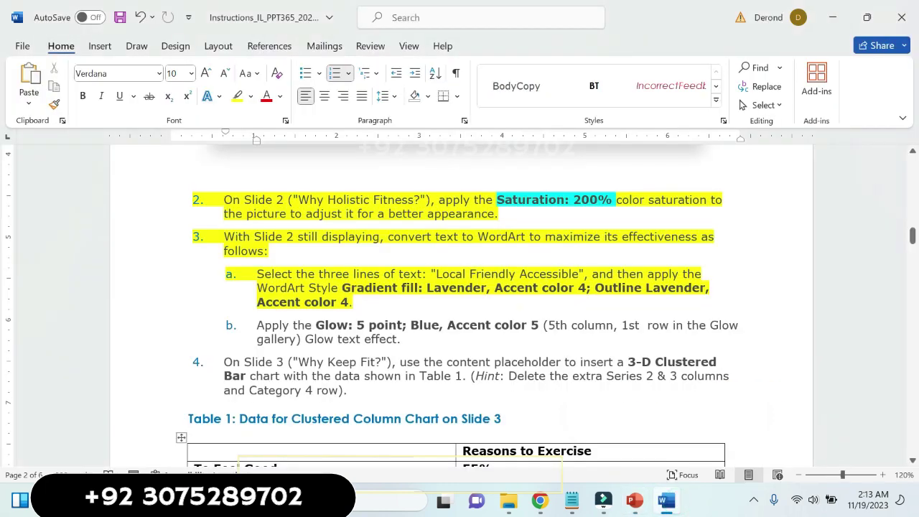
{"action": "left_click", "coordinate": [670, 376]}
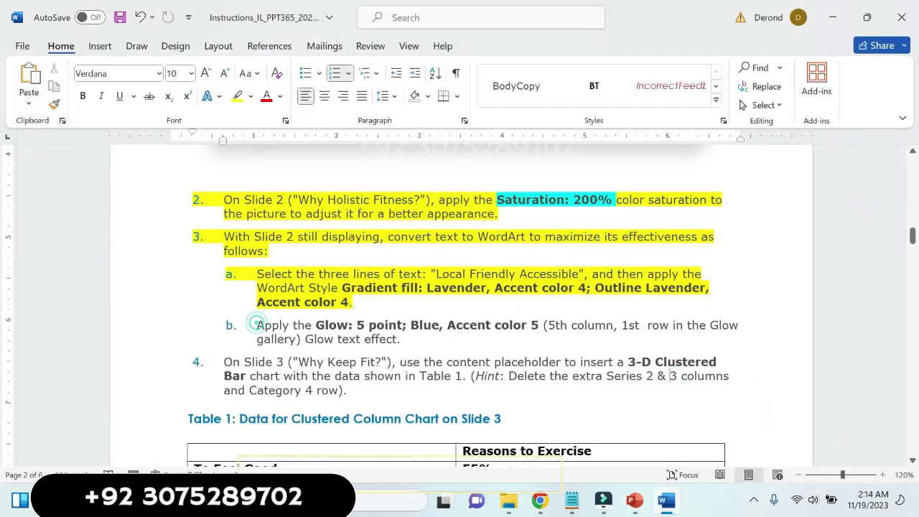
{"action": "left_click_drag", "start_coordinate": [256, 324], "coordinate": [403, 341]}
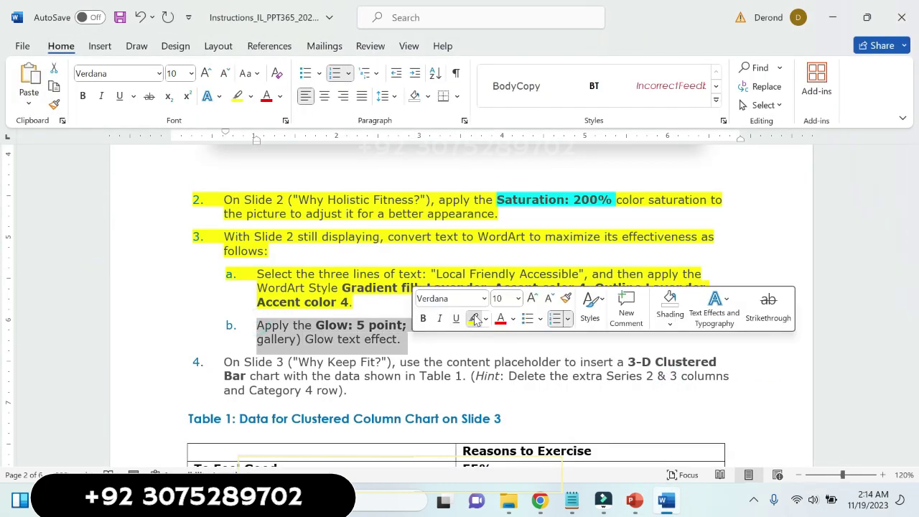
{"action": "key", "text": "alt+Tab"}
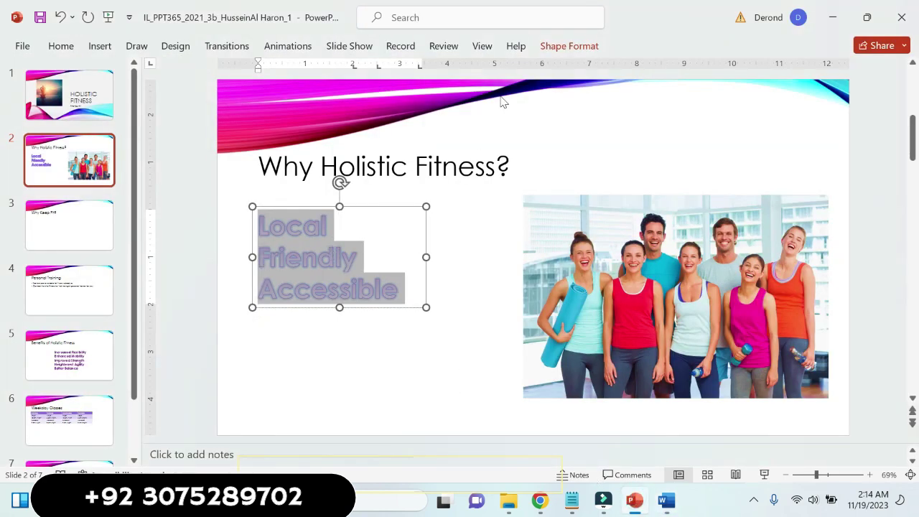
- Reopen Text Effects > Glow to verify the effect, then deselect the text box
{"action": "left_click", "coordinate": [560, 45]}
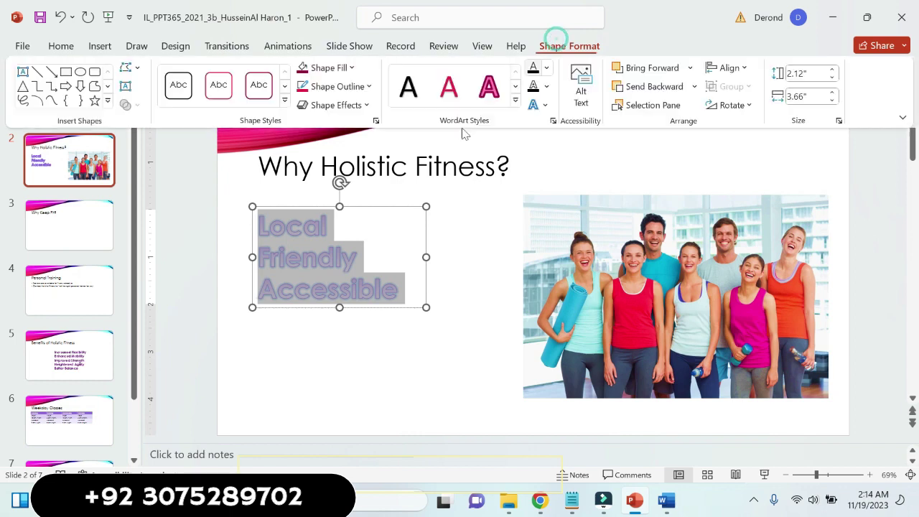
{"action": "left_click", "coordinate": [544, 105]}
{"action": "mouse_move", "coordinate": [567, 191]}
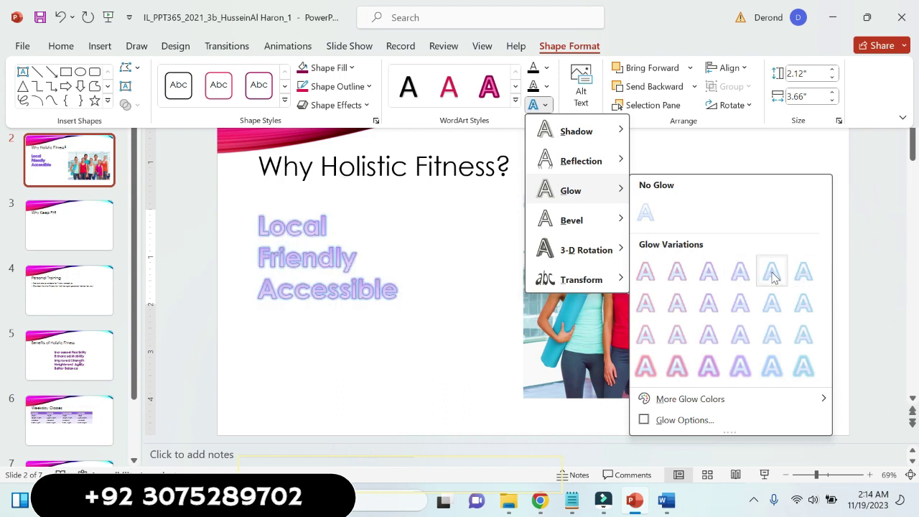
{"action": "left_click", "coordinate": [375, 348]}
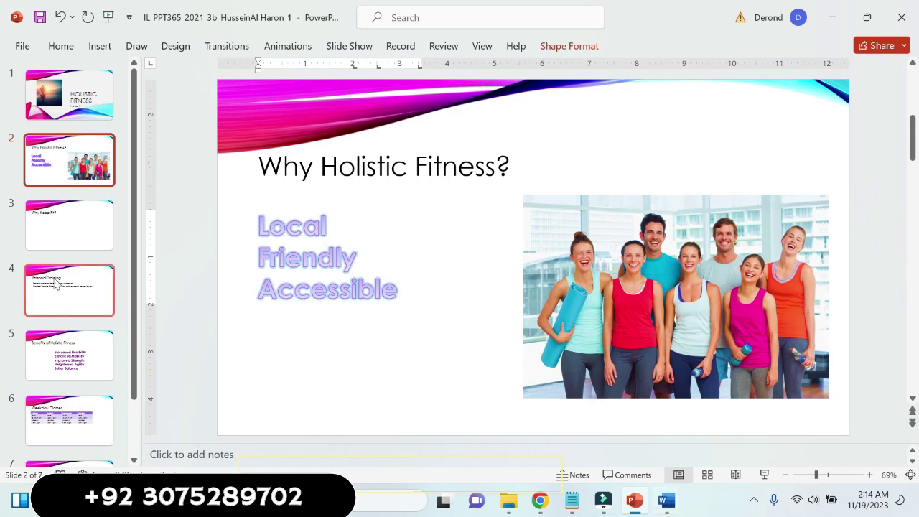
- Browse slides 3 through 7, Weekend Classes, then bring up the Word instructions
{"action": "left_click", "coordinate": [64, 234]}
{"action": "left_click", "coordinate": [75, 274]}
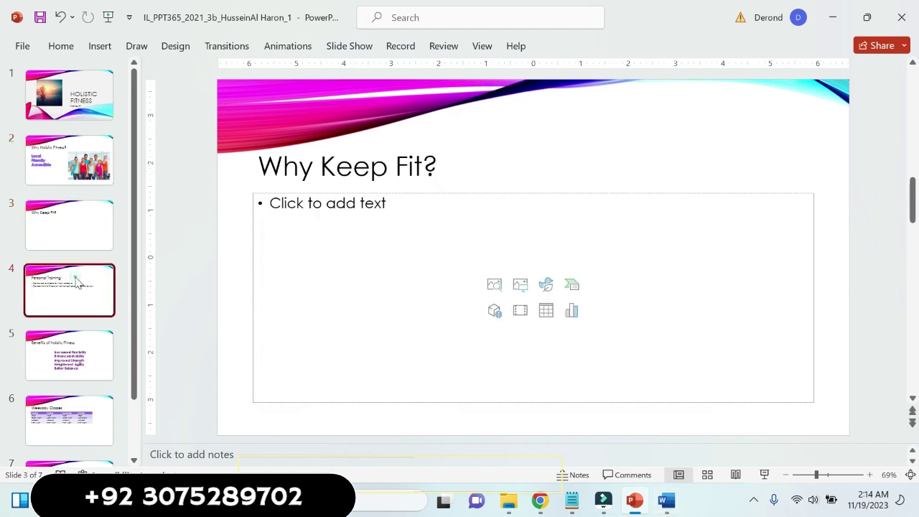
{"action": "left_click", "coordinate": [81, 359]}
{"action": "left_click", "coordinate": [67, 405]}
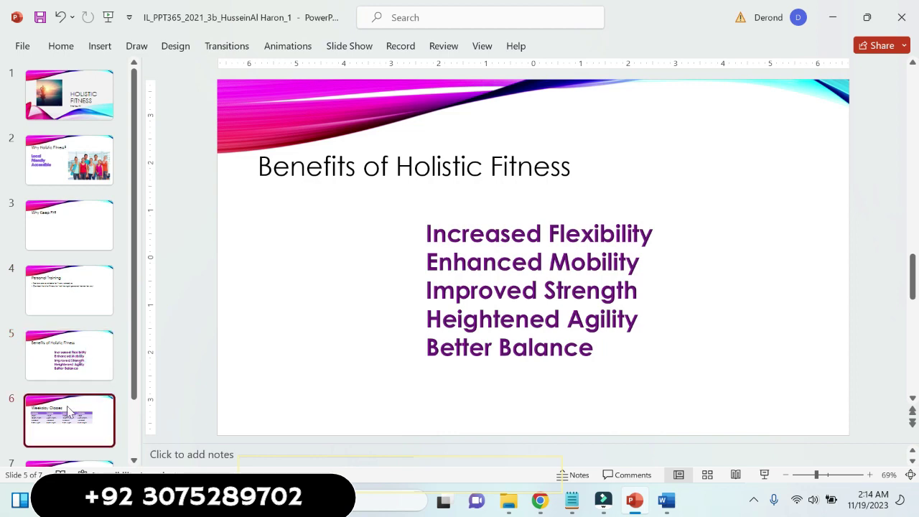
{"action": "key", "text": "Down"}
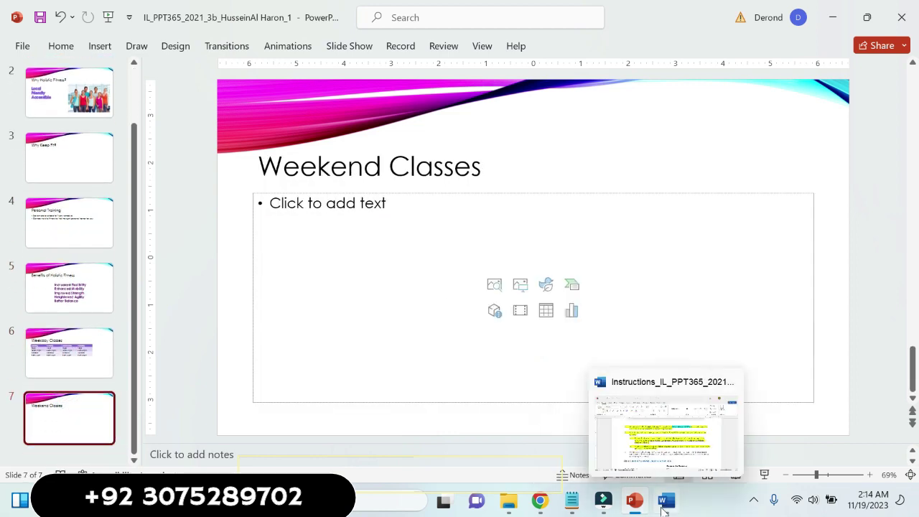
{"action": "left_click", "coordinate": [657, 507]}
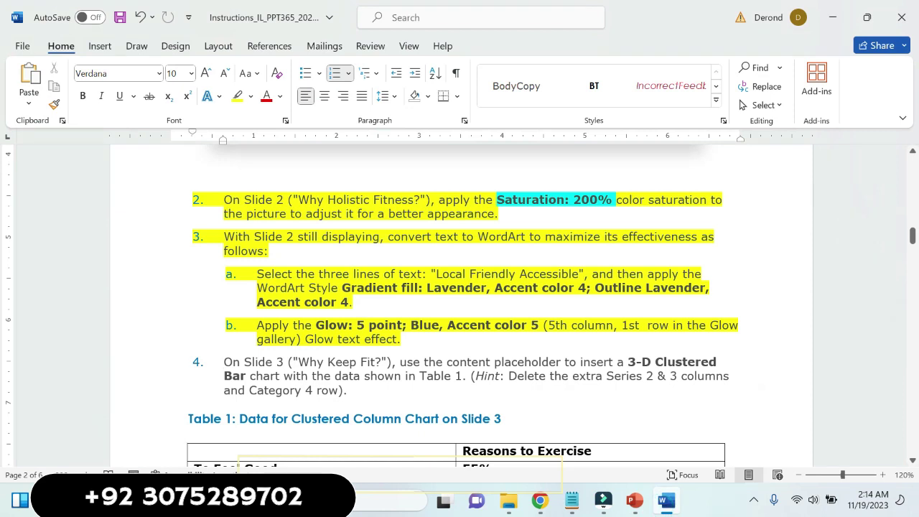
- Highlight instruction 4 (3-D Clustered Bar chart) in yellow and remove the Table 1 caption's numbering
{"action": "left_click_drag", "start_coordinate": [223, 362], "coordinate": [355, 390]}
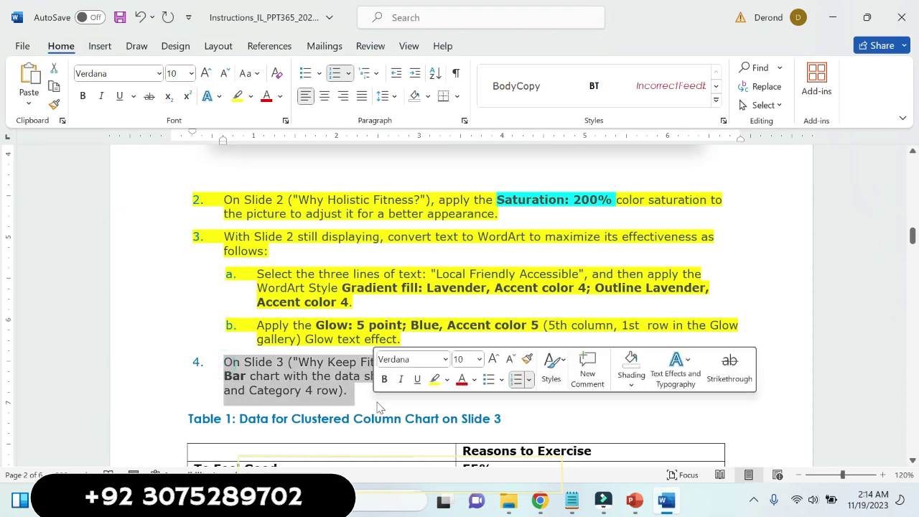
{"action": "left_click", "coordinate": [436, 381]}
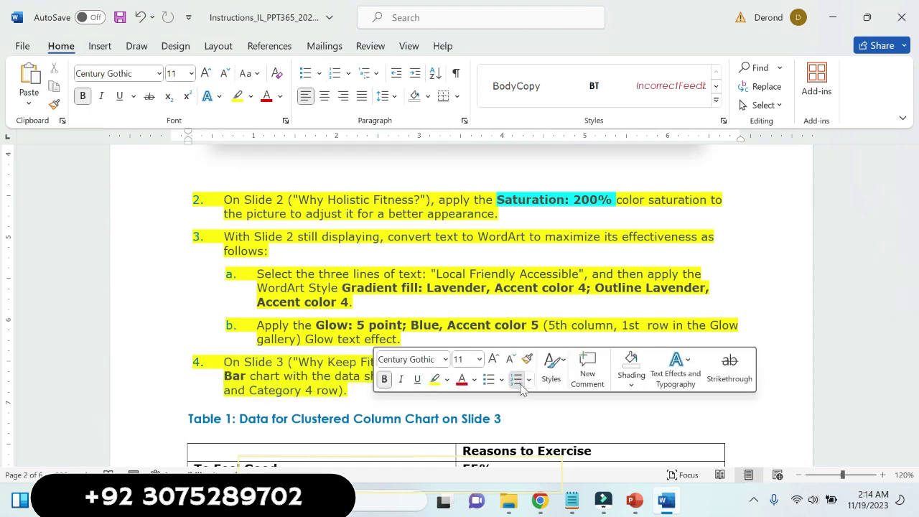
{"action": "left_click", "coordinate": [517, 379]}
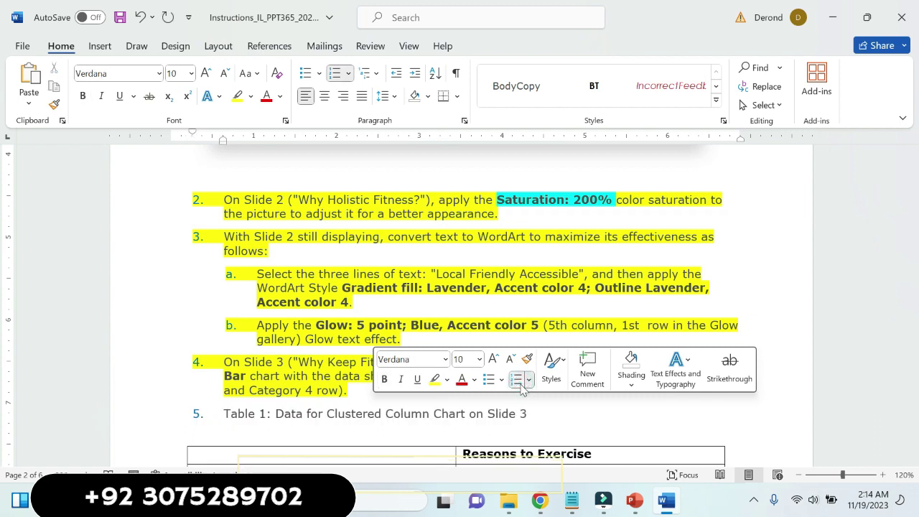
{"action": "left_click", "coordinate": [516, 380]}
{"action": "left_click", "coordinate": [516, 379]}
{"action": "left_click", "coordinate": [516, 379]}
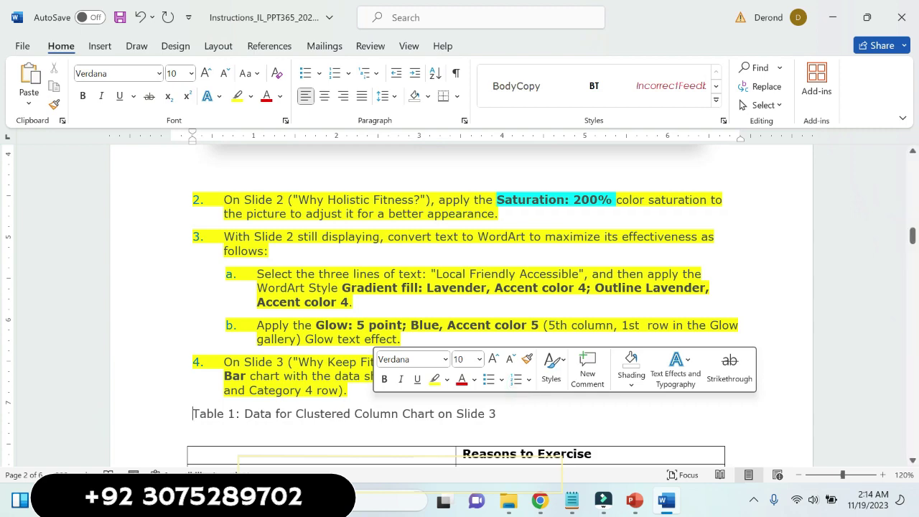
{"action": "left_click", "coordinate": [591, 427]}
- Scroll back up through the document to review the highlighted instructions
{"action": "left_click_drag", "start_coordinate": [913, 240], "coordinate": [914, 421]}
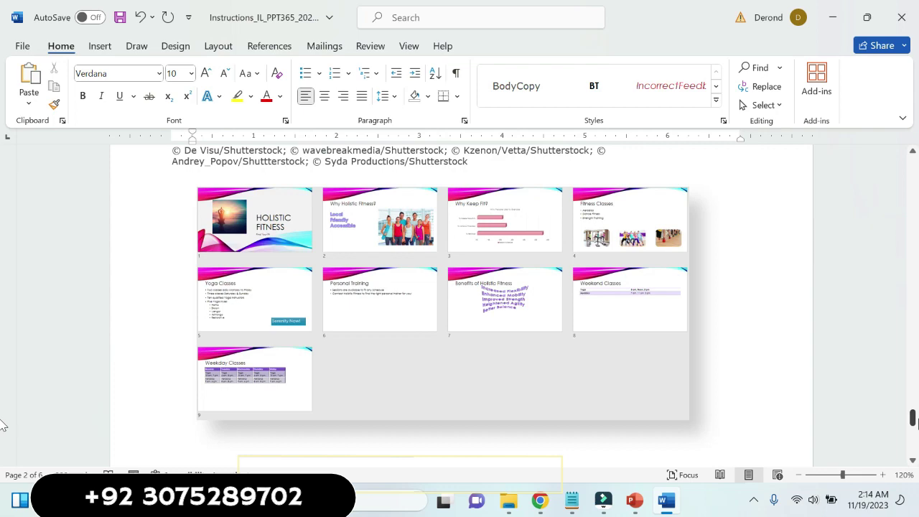
{"action": "scroll", "coordinate": [623, 328], "scroll_direction": "up", "scroll_amount": 4, "text": "ctrl"}
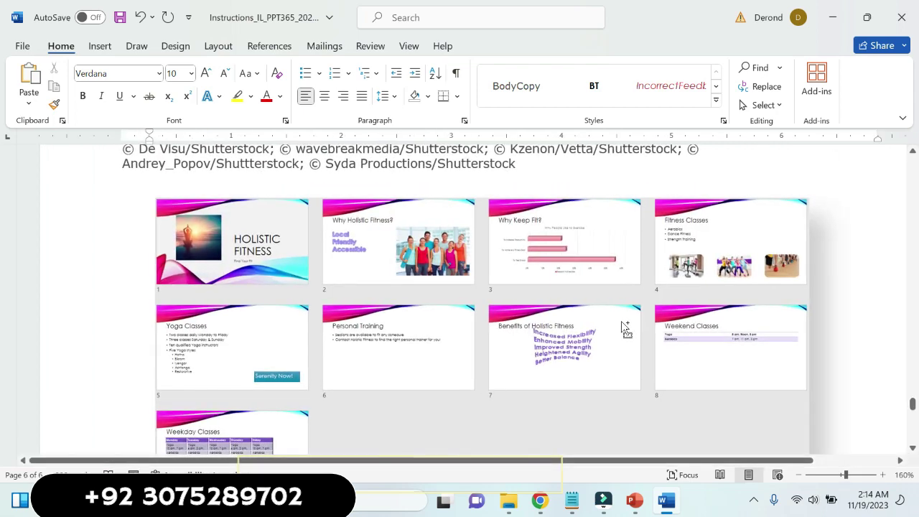
{"action": "scroll", "coordinate": [359, 347], "scroll_direction": "up", "scroll_amount": 4, "text": "ctrl"}
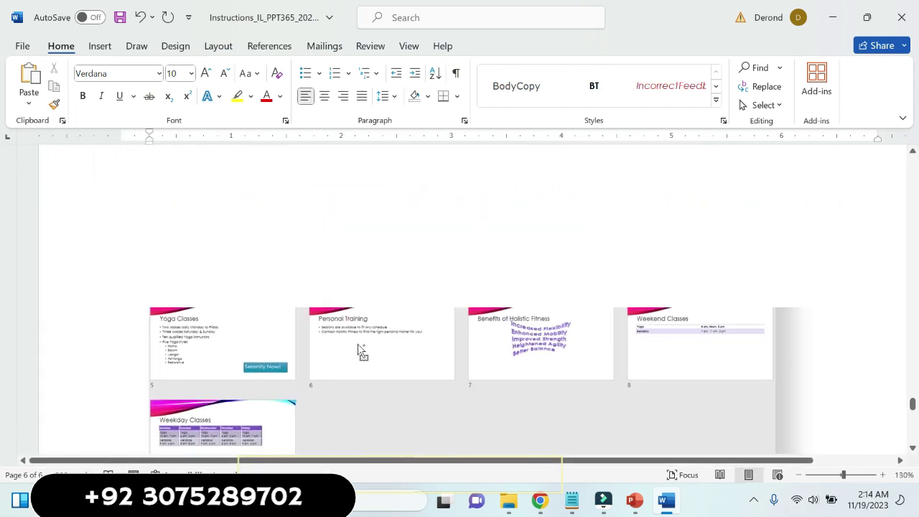
{"action": "scroll", "coordinate": [359, 348], "scroll_direction": "down", "scroll_amount": 6, "text": "ctrl"}
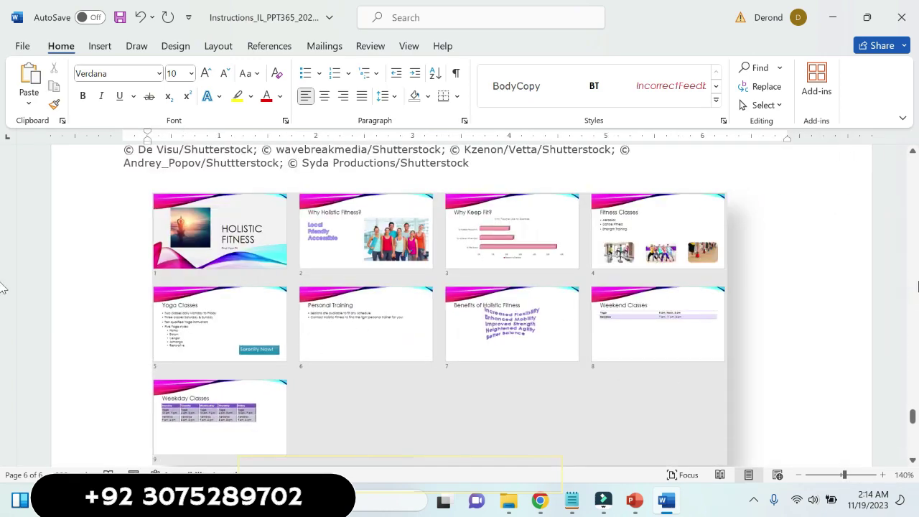
{"action": "scroll", "coordinate": [4, 287], "scroll_direction": "up", "scroll_amount": 3}
{"action": "scroll", "coordinate": [3, 283], "scroll_direction": "up", "scroll_amount": 8}
{"action": "scroll", "coordinate": [3, 276], "scroll_direction": "up", "scroll_amount": 7}
{"action": "scroll", "coordinate": [4, 266], "scroll_direction": "up", "scroll_amount": 7}
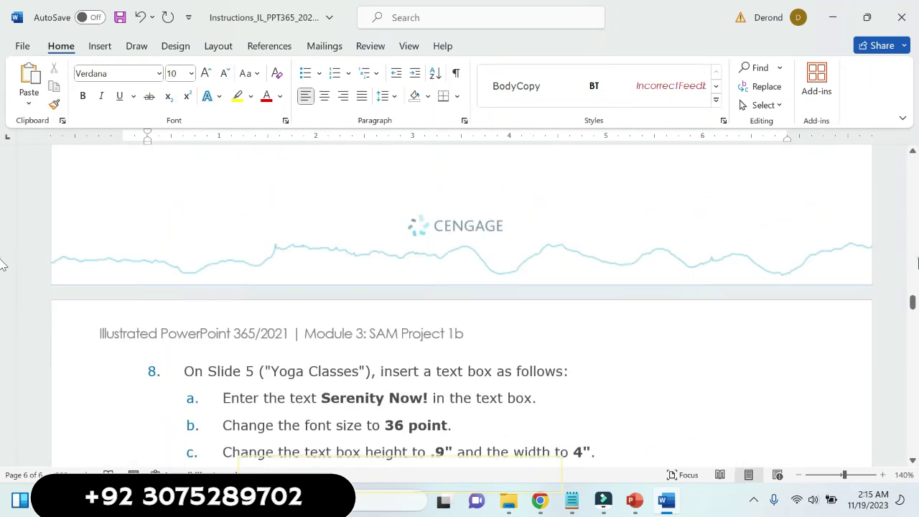
{"action": "scroll", "coordinate": [3, 259], "scroll_direction": "up", "scroll_amount": 5}
{"action": "scroll", "coordinate": [3, 244], "scroll_direction": "up", "scroll_amount": 5}
{"action": "scroll", "coordinate": [3, 230], "scroll_direction": "up", "scroll_amount": 4}
{"action": "scroll", "coordinate": [3, 212], "scroll_direction": "up", "scroll_amount": 5}
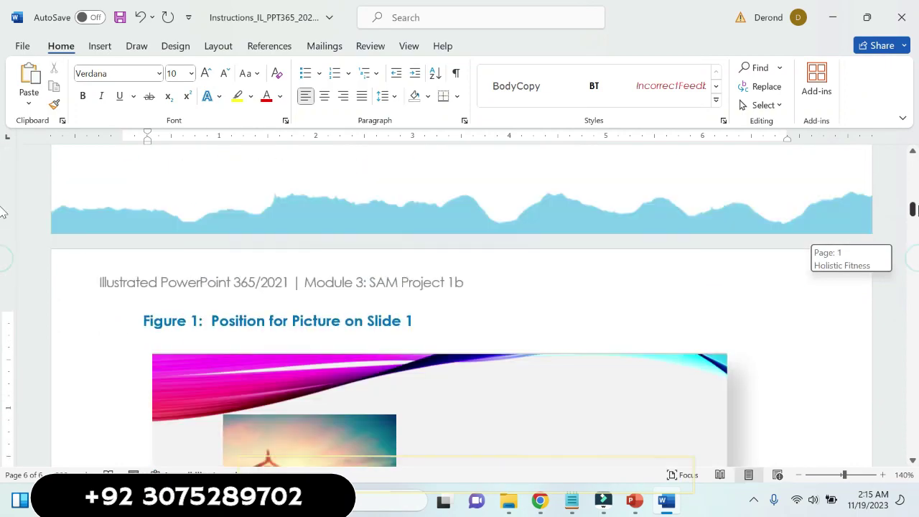
{"action": "scroll", "coordinate": [4, 208], "scroll_direction": "up", "scroll_amount": 3}
{"action": "scroll", "coordinate": [4, 194], "scroll_direction": "up", "scroll_amount": 5}
{"action": "scroll", "coordinate": [3, 180], "scroll_direction": "up", "scroll_amount": 2}
{"action": "scroll", "coordinate": [4, 169], "scroll_direction": "up", "scroll_amount": 4}
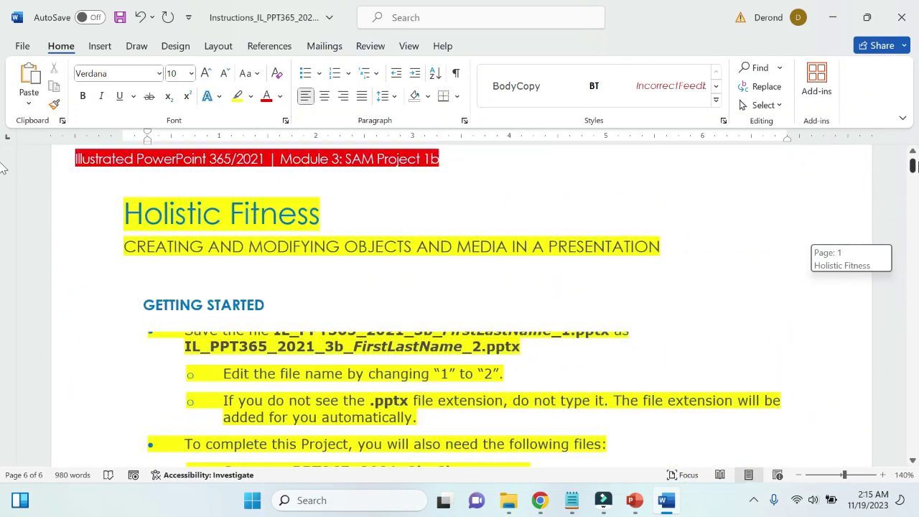
{"action": "scroll", "coordinate": [4, 167], "scroll_direction": "up", "scroll_amount": 2}
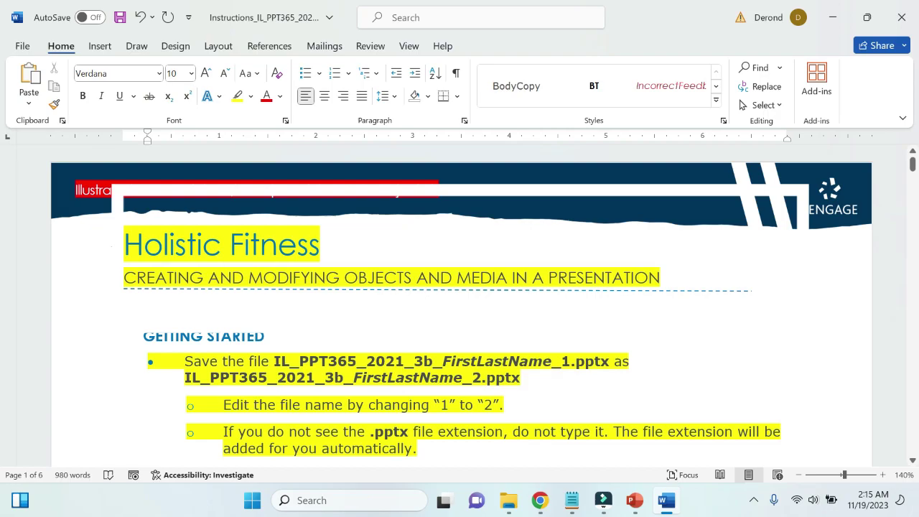